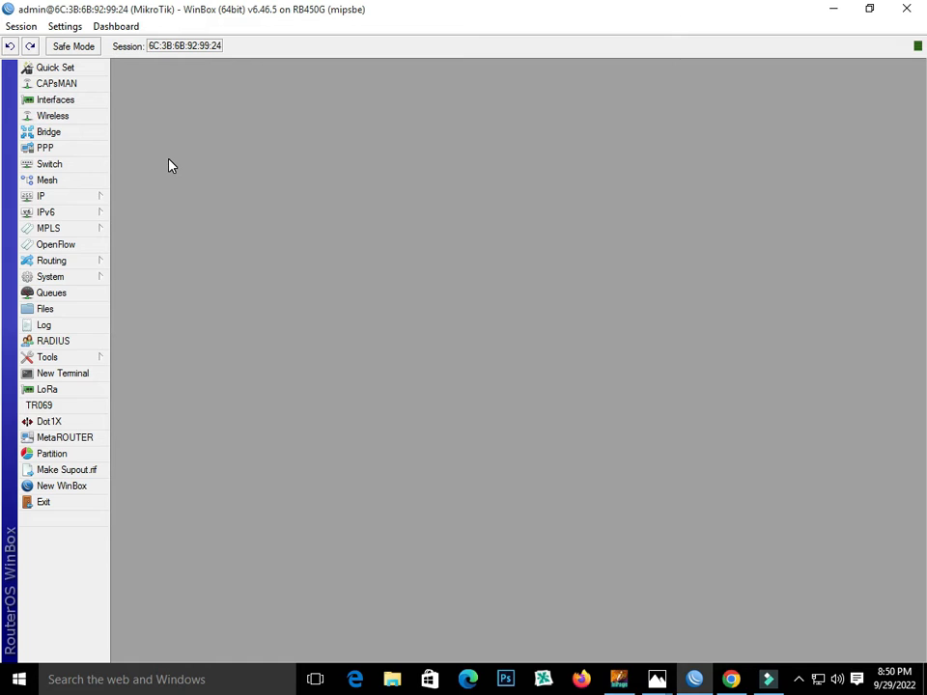
# - Open the LapTop PPP secret (service pppoe, profile 3MB) and review its name and password
pyautogui.click(52, 149)
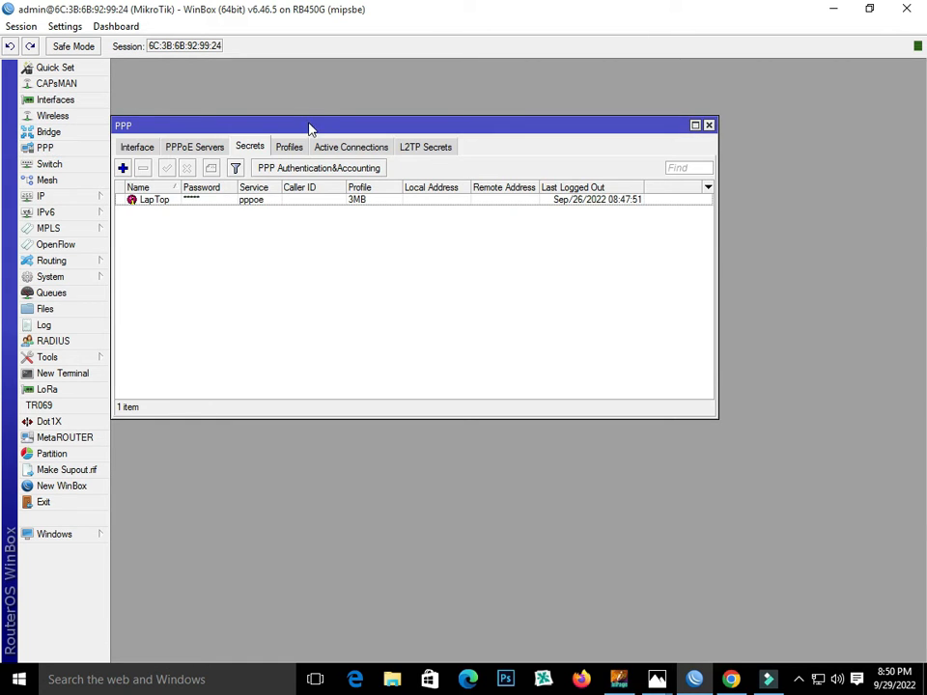
pyautogui.moveTo(310, 128); pyautogui.dragTo(444, 163)
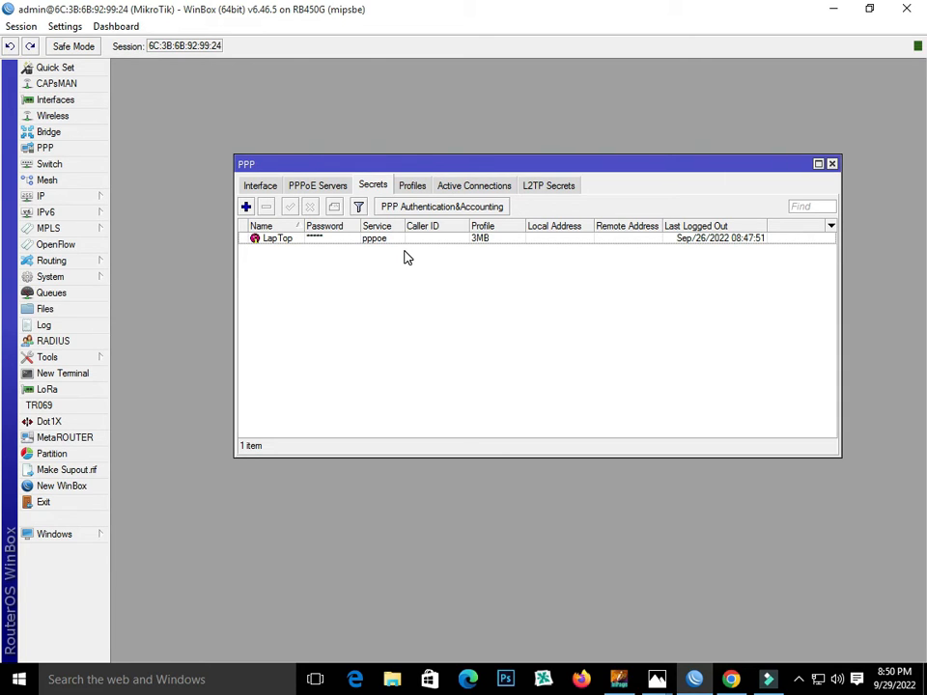
pyautogui.click(369, 185)
pyautogui.doubleClick(305, 246)
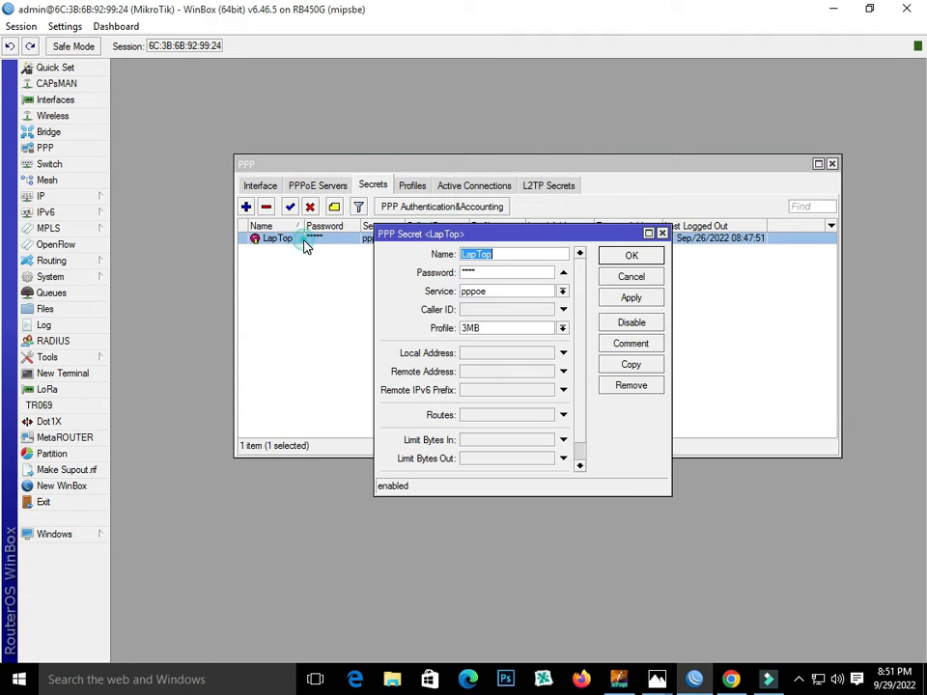
pyautogui.click(516, 257)
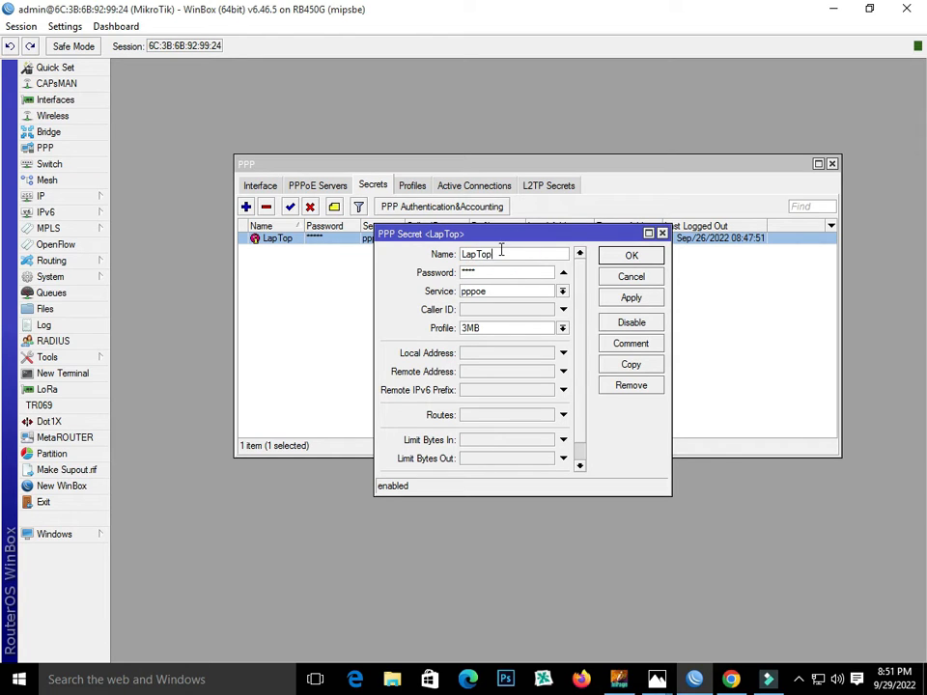
pyautogui.doubleClick(480, 253)
pyautogui.doubleClick(473, 273)
pyautogui.moveTo(547, 241); pyautogui.dragTo(548, 257)
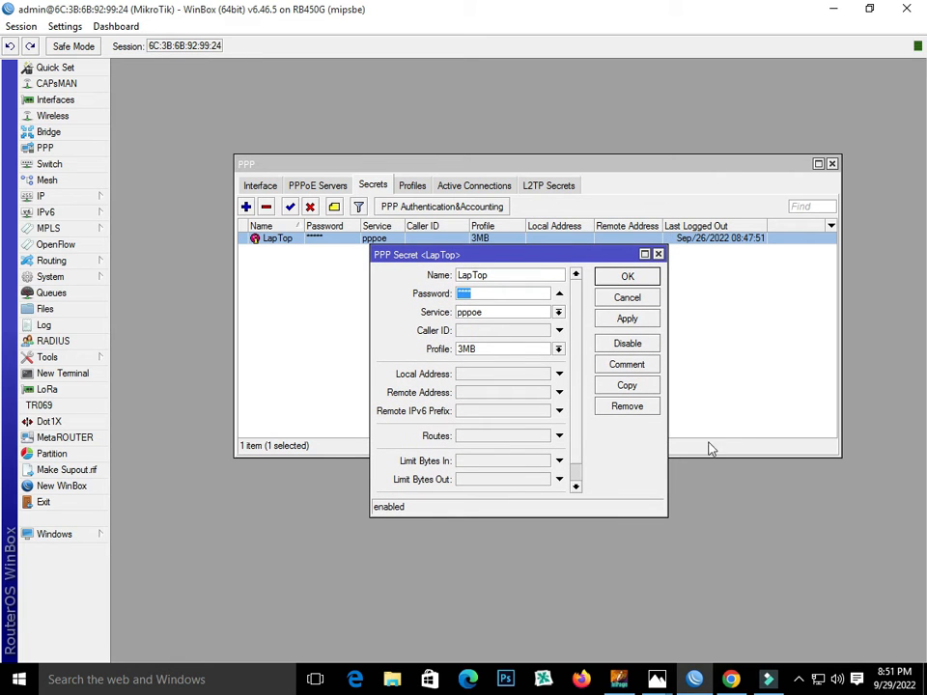
# - Disconnect the Windows Broadband Connection from its dial-up settings
pyautogui.click(817, 679)
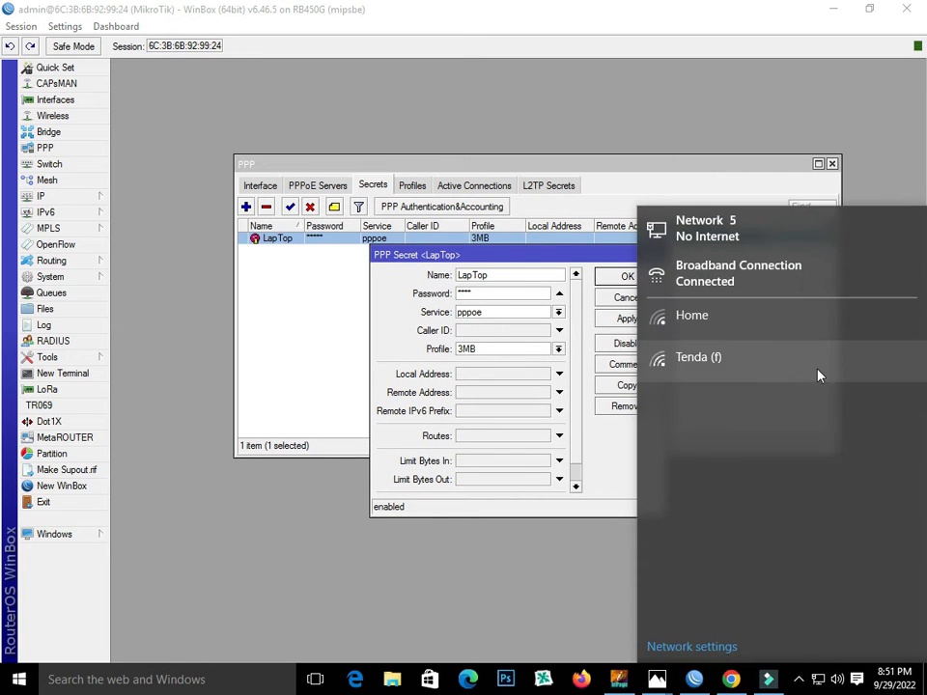
pyautogui.click(738, 286)
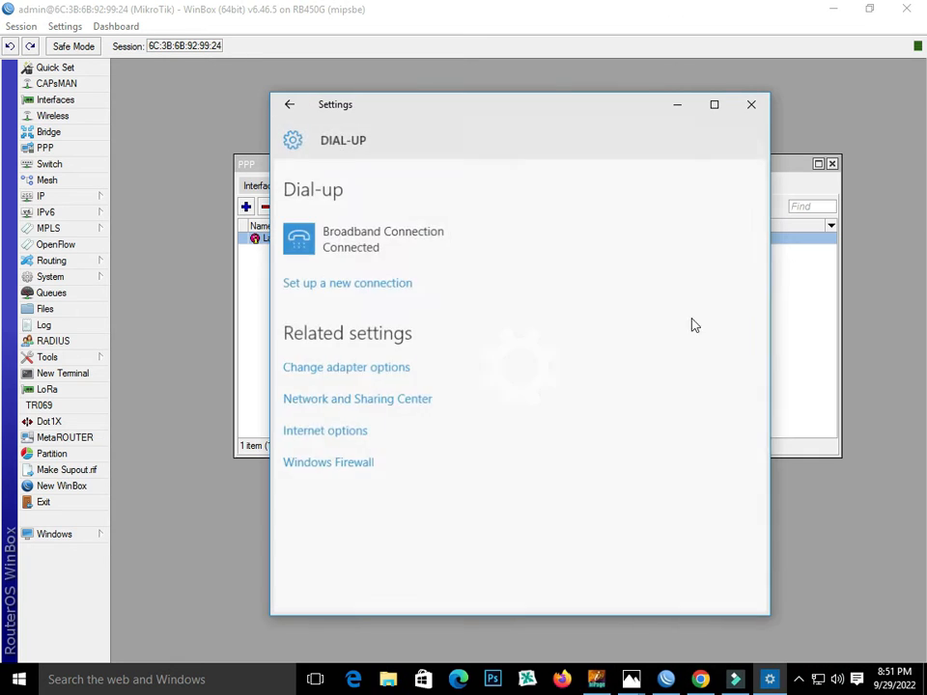
pyautogui.click(449, 254)
pyautogui.click(592, 290)
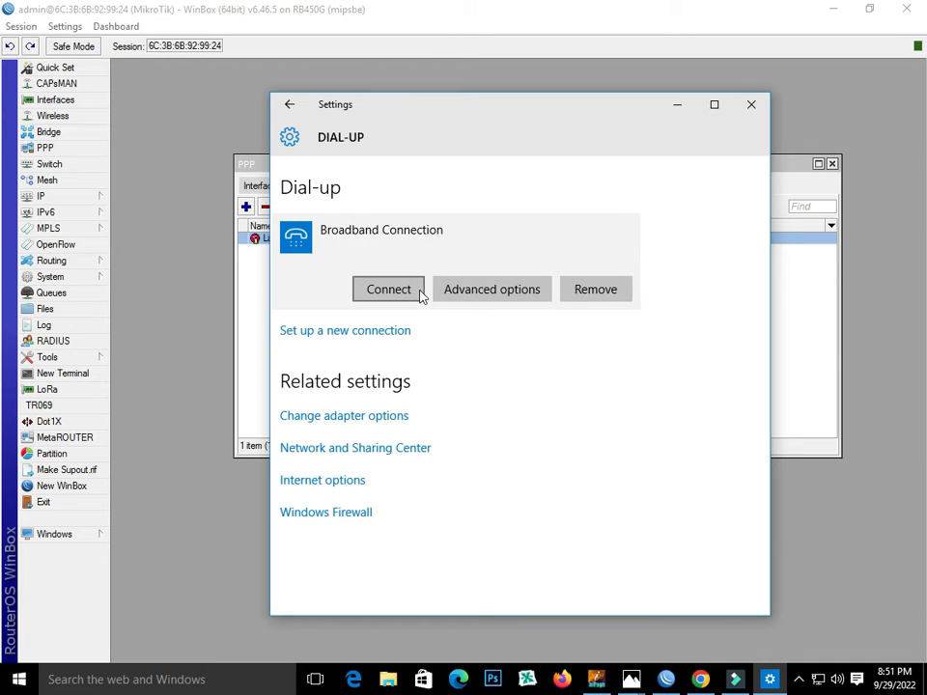
# - Redial Broadband Connection with the LapTop user name and password, then close Settings and the secret
pyautogui.click(420, 291)
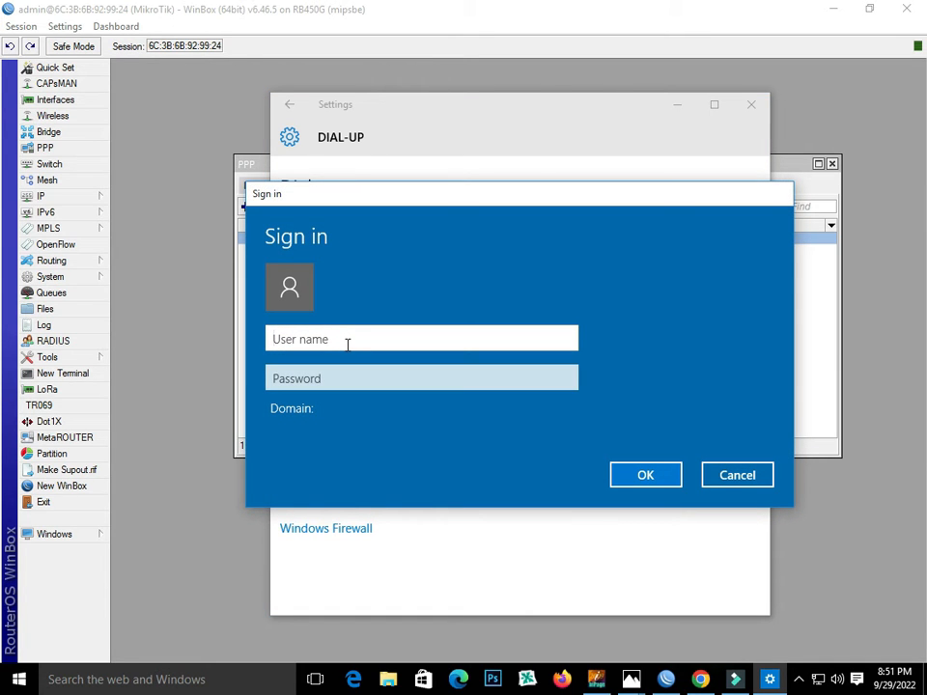
pyautogui.write('LapTop')
pyautogui.click(349, 376)
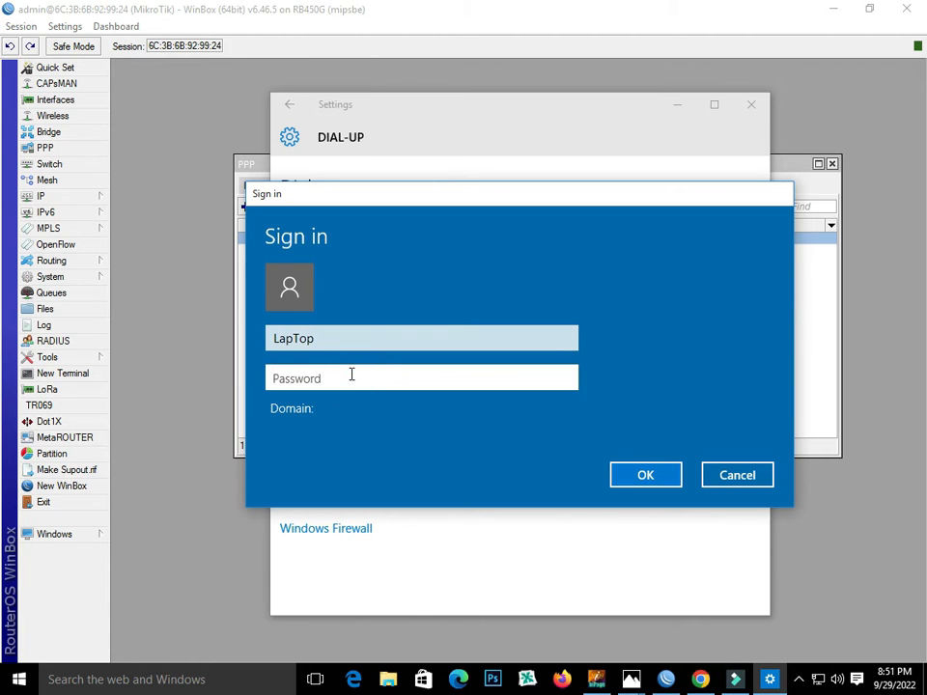
pyautogui.write('12')
pyautogui.click(637, 473)
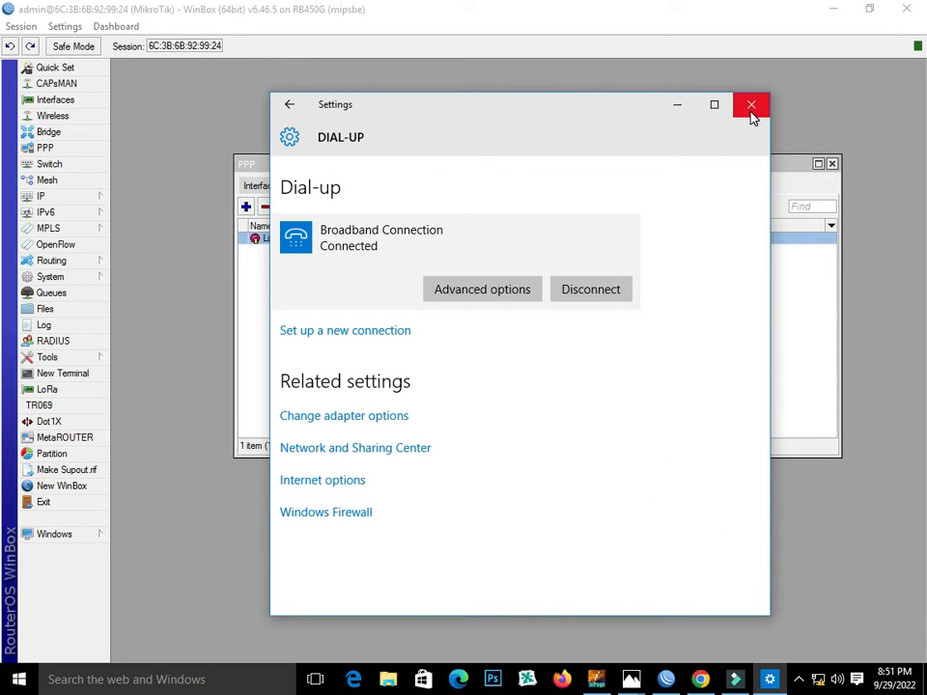
pyautogui.click(752, 109)
pyautogui.click(659, 254)
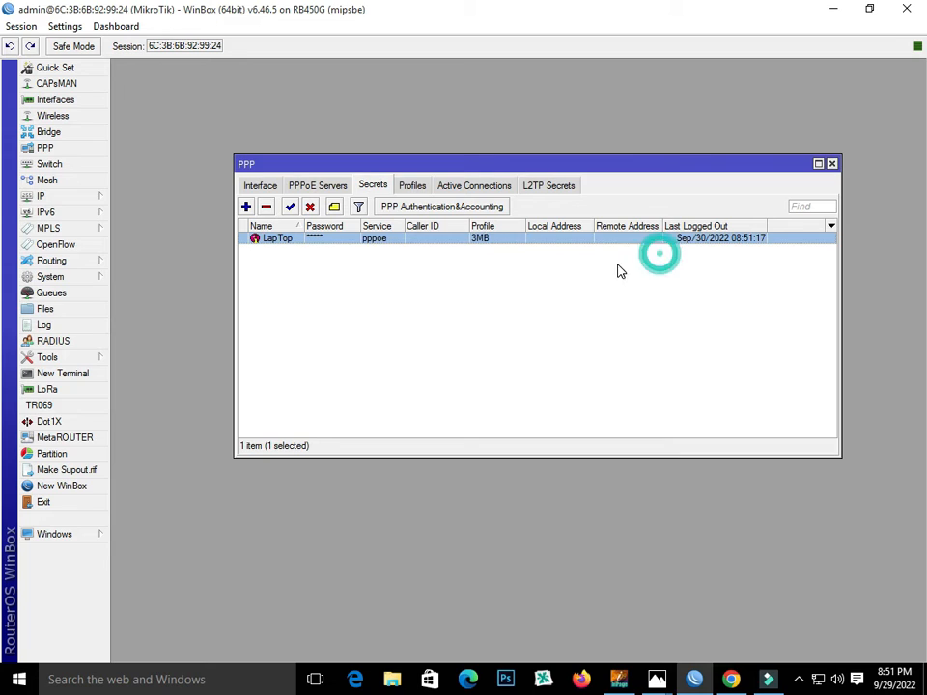
# - Check that the LapTop pppoe active connection has address 12.12.12.3, then close its details
pyautogui.click(456, 188)
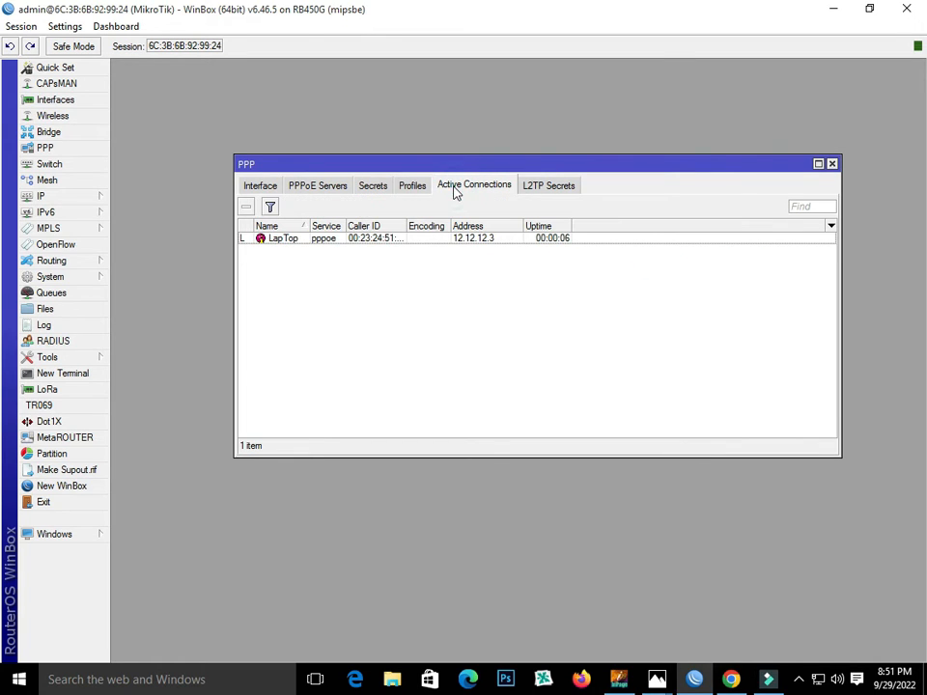
pyautogui.doubleClick(334, 241)
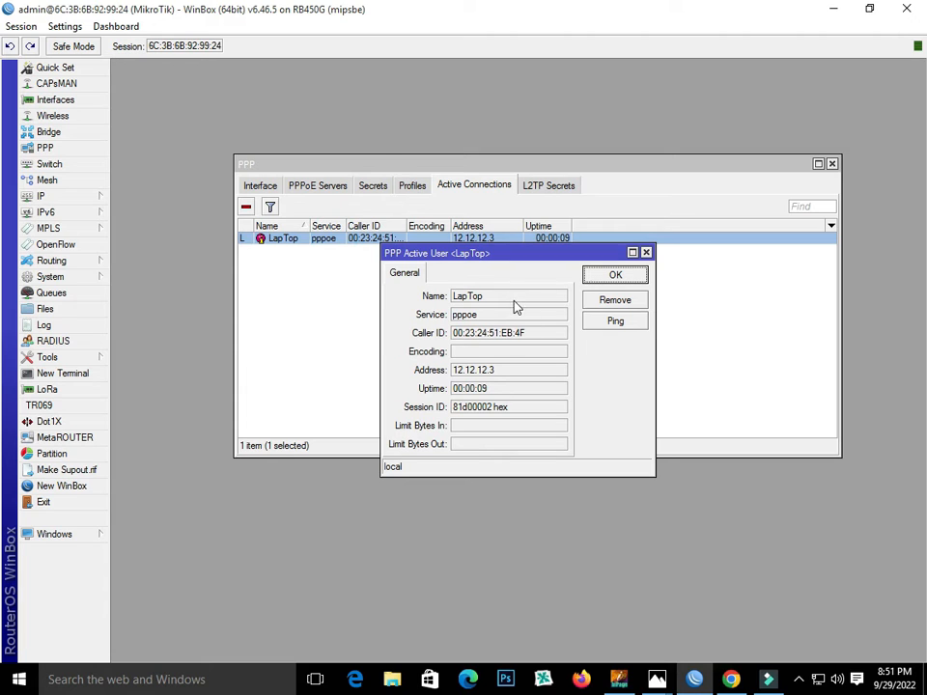
pyautogui.moveTo(543, 266); pyautogui.dragTo(559, 286)
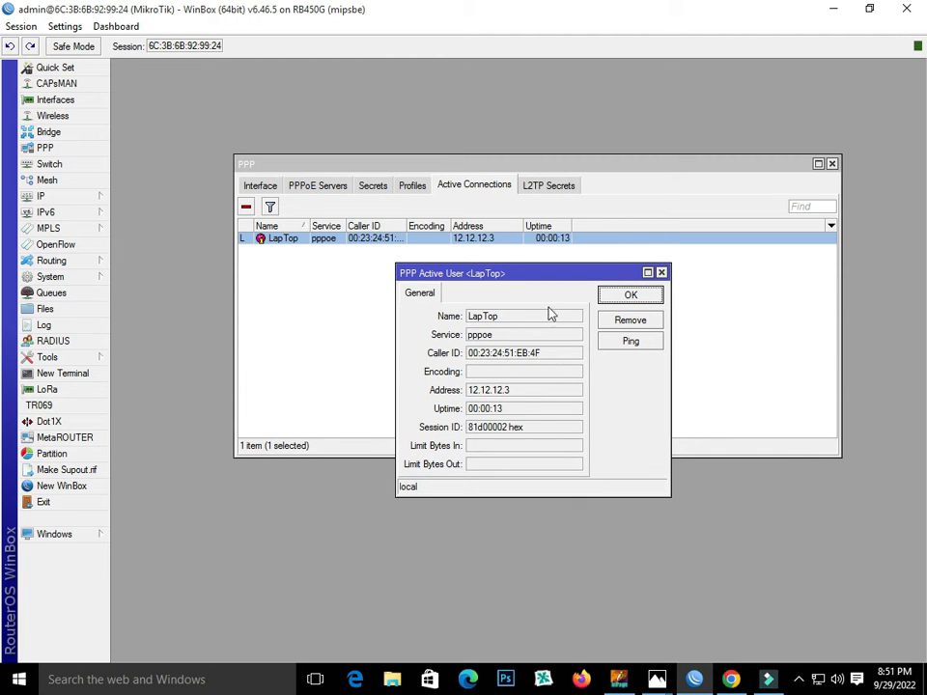
pyautogui.moveTo(544, 280); pyautogui.dragTo(554, 274)
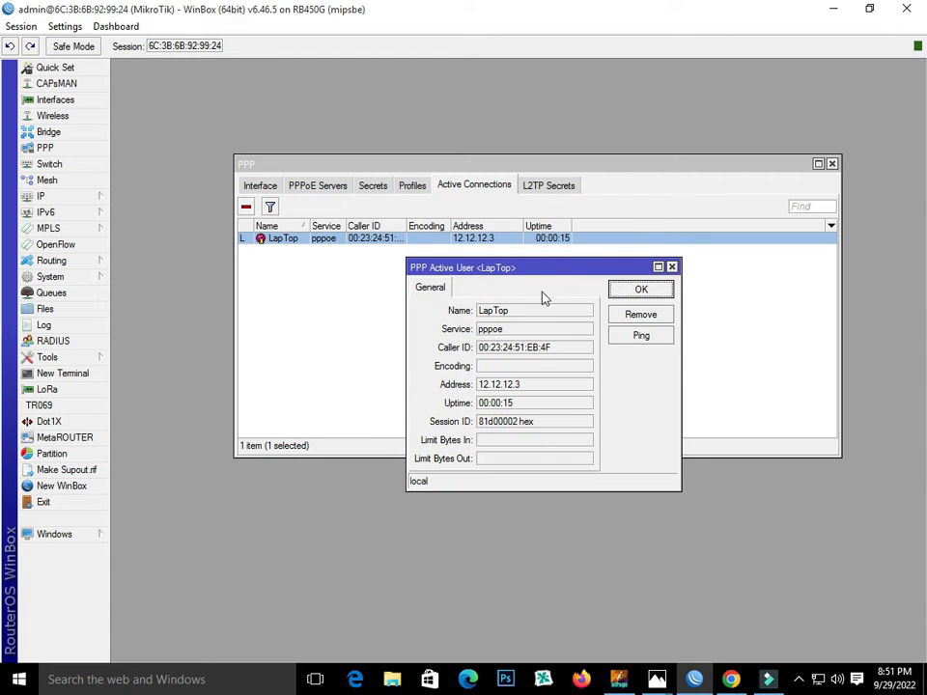
pyautogui.doubleClick(544, 385)
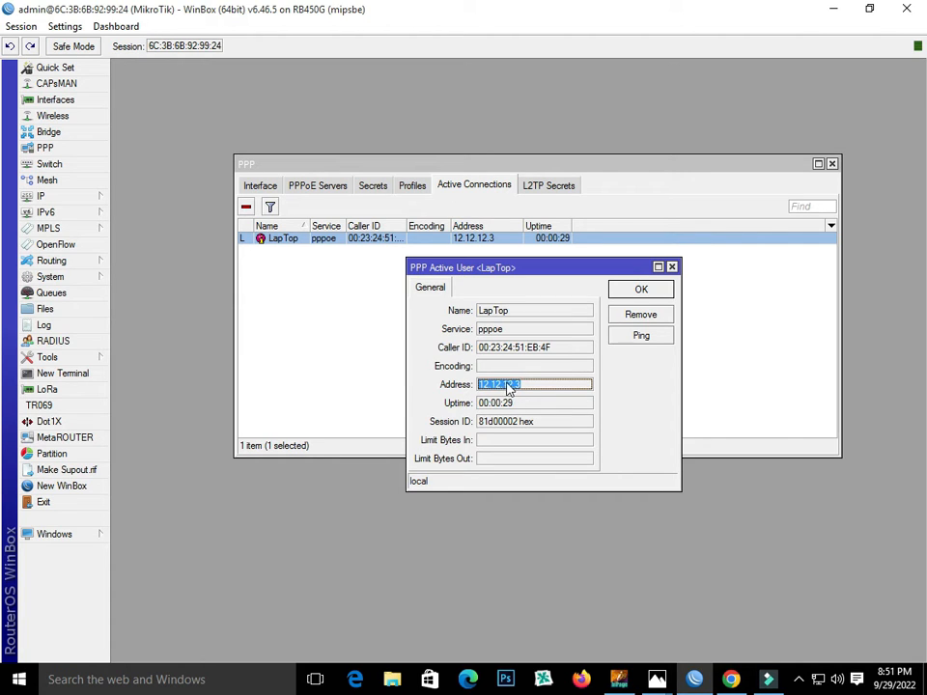
pyautogui.click(673, 267)
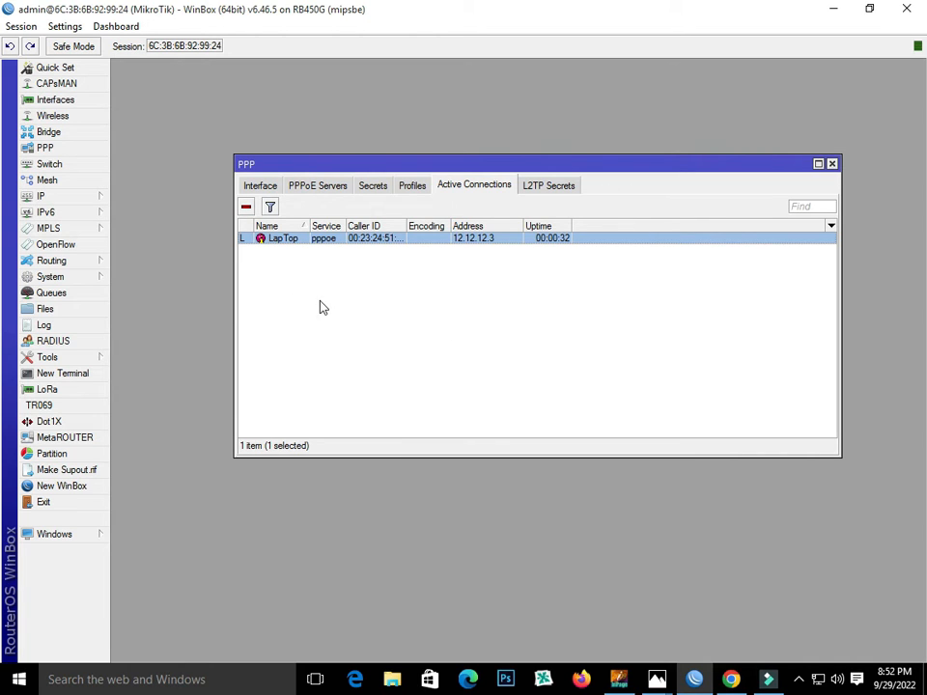
# - Open the pppoe IP pool (12.12.12.2–12.12.12.254) and copy the start address of its range
pyautogui.click(63, 200)
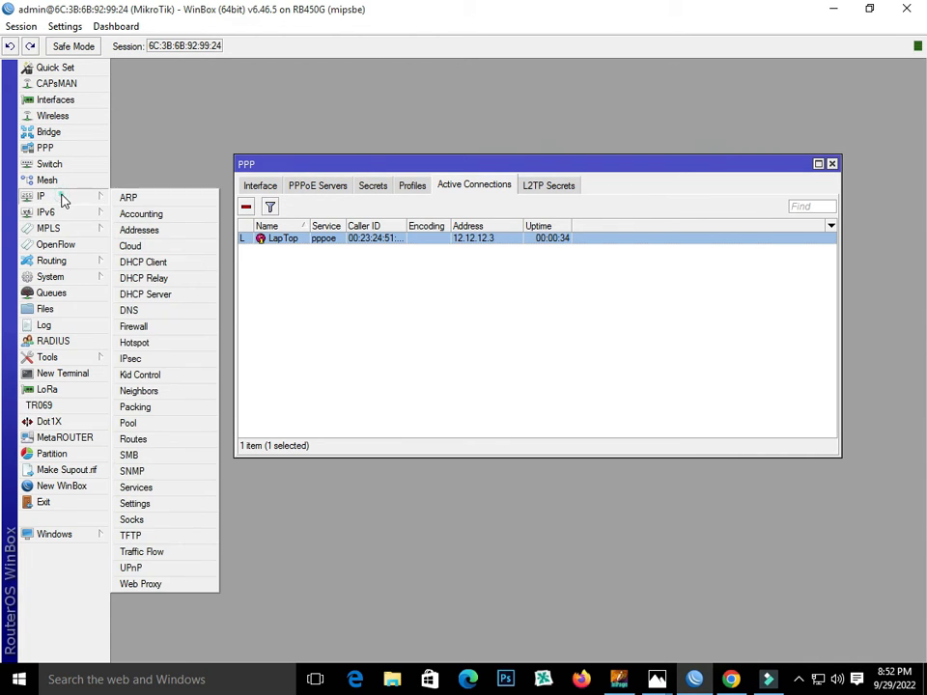
pyautogui.click(149, 424)
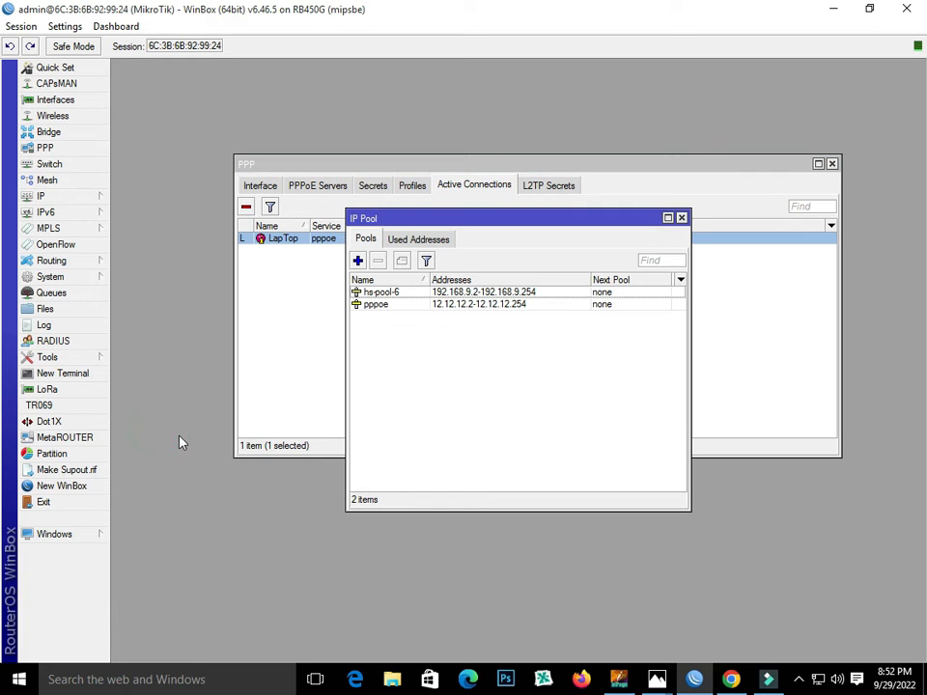
pyautogui.doubleClick(393, 307)
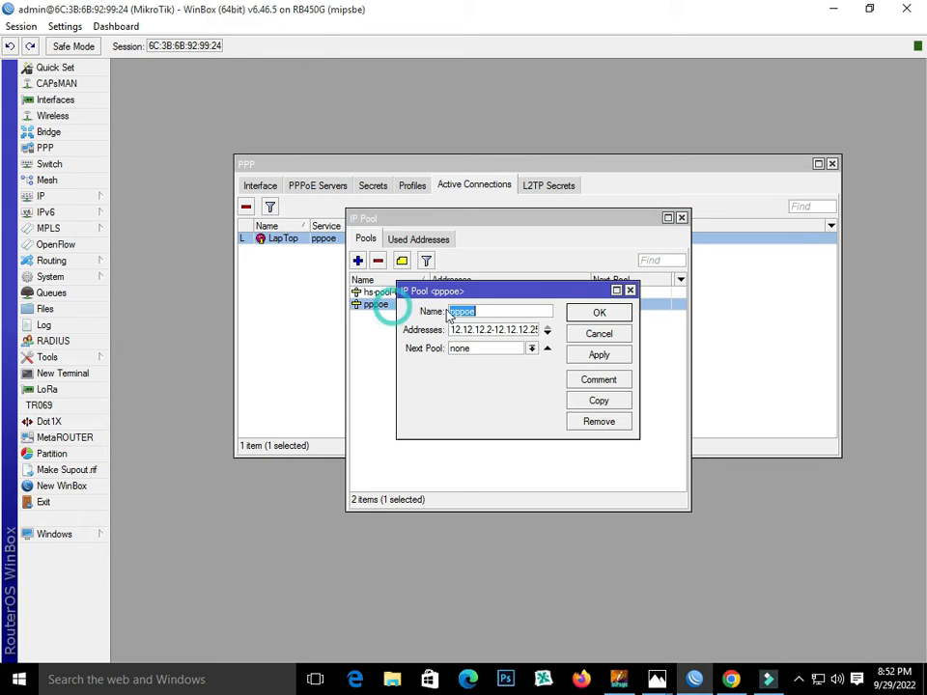
pyautogui.click(617, 290)
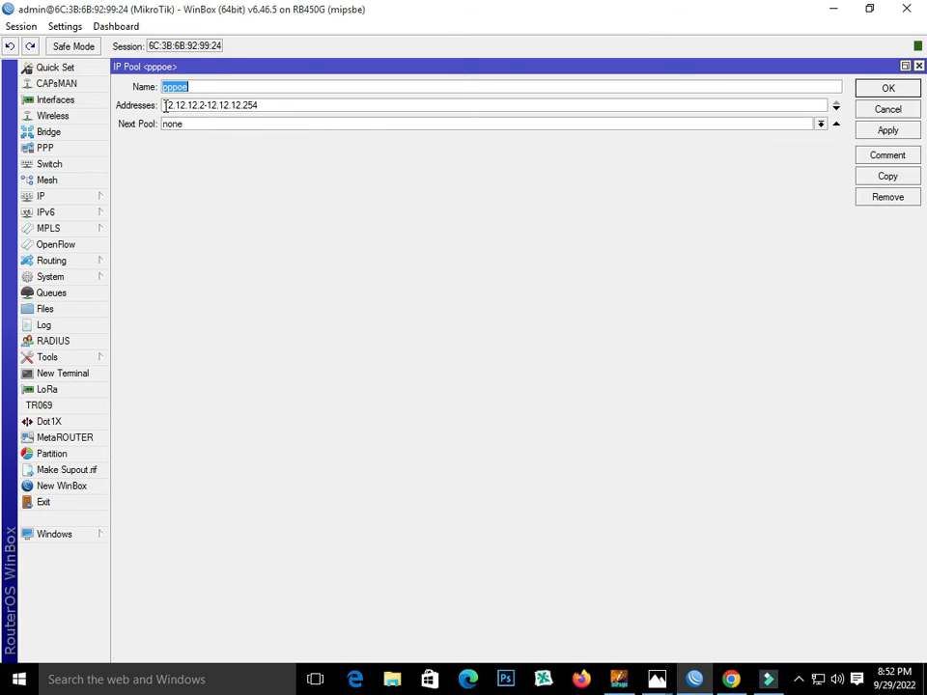
pyautogui.moveTo(162, 106); pyautogui.dragTo(181, 104)
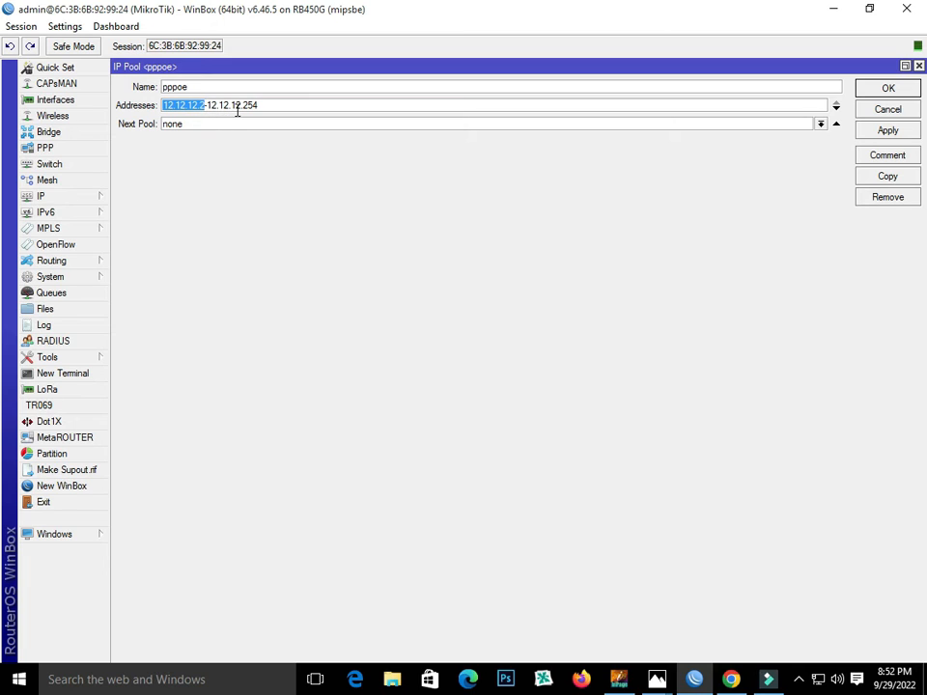
pyautogui.rightClick(187, 108)
pyautogui.click(221, 134)
pyautogui.click(888, 88)
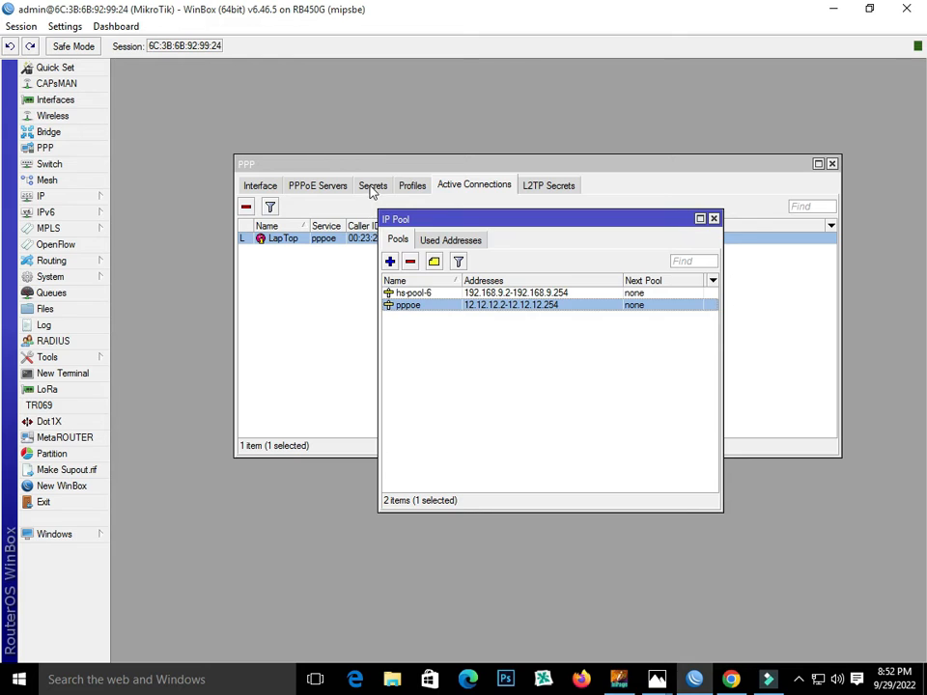
# - In the LapTop secret, paste 12.12.12.2 into Remote Address and trim its last digit
pyautogui.click(373, 188)
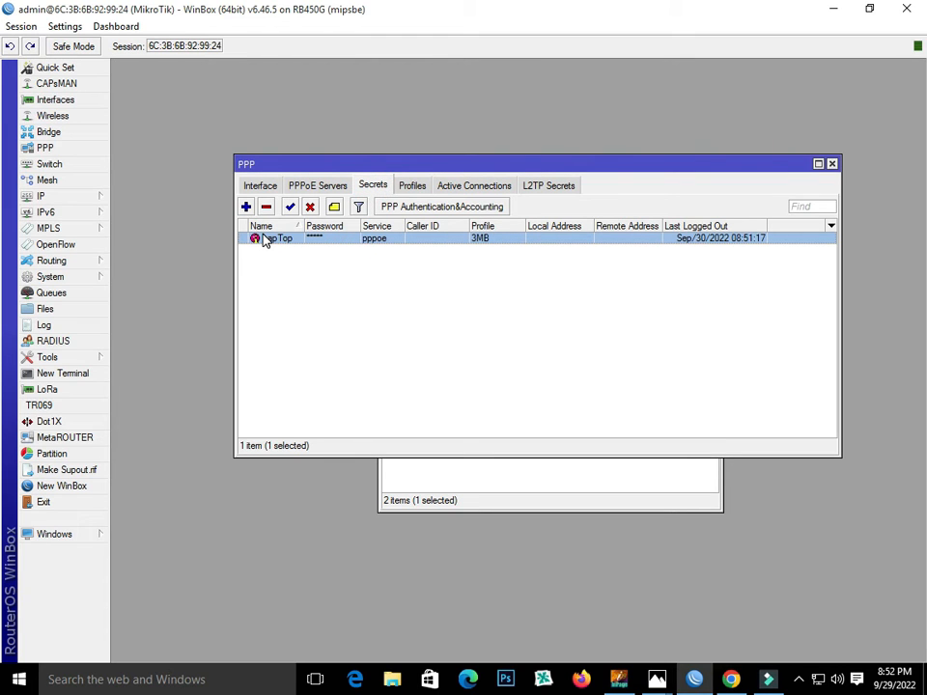
pyautogui.doubleClick(265, 239)
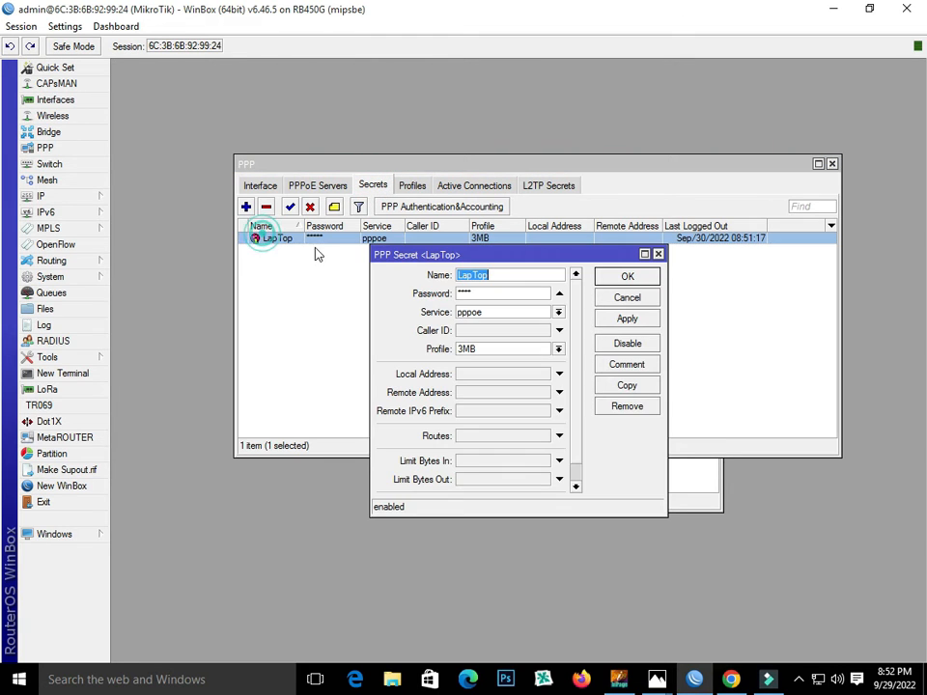
pyautogui.click(480, 376)
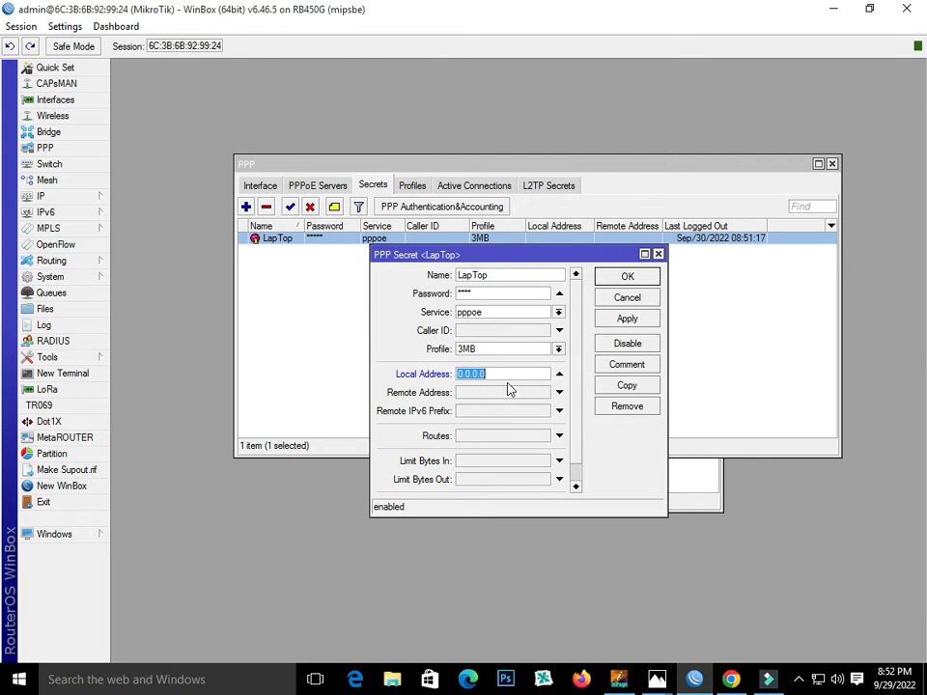
pyautogui.click(558, 375)
pyautogui.click(515, 391)
pyautogui.rightClick(477, 395)
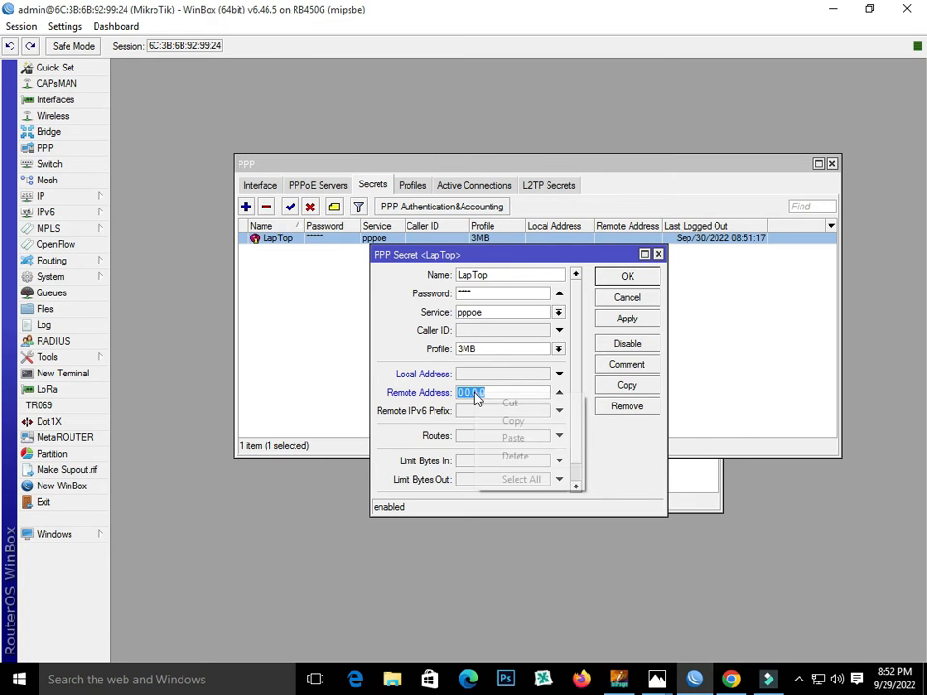
pyautogui.click(512, 439)
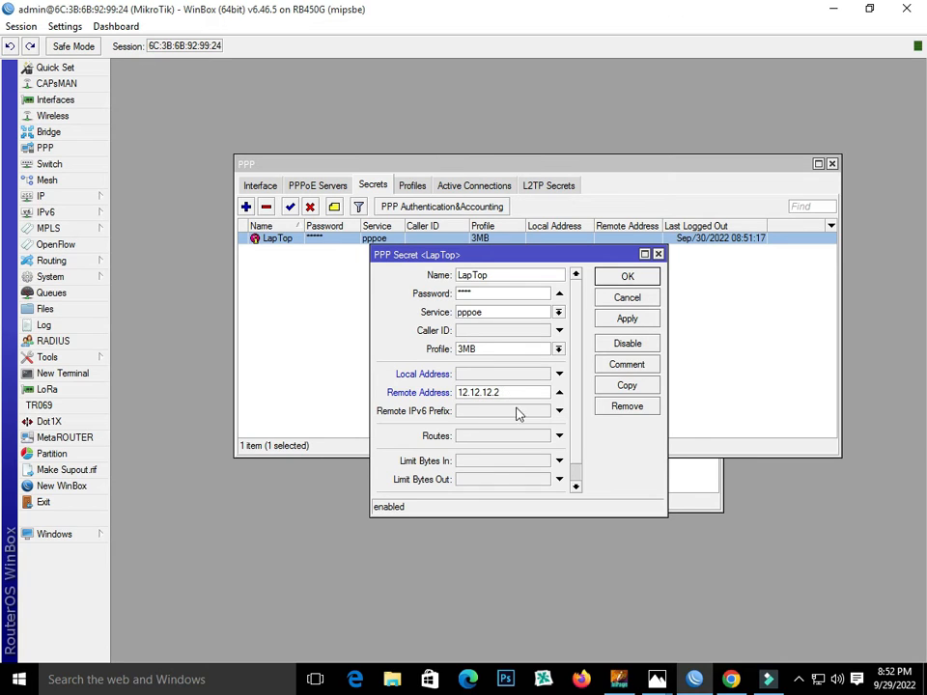
pyautogui.press('BackSpace')
pyautogui.moveTo(486, 248); pyautogui.dragTo(402, 316)
# - Open the LapTop active session details, then apply and save remote address 12.12.12.100 on the secret
pyautogui.click(474, 185)
pyautogui.doubleClick(441, 239)
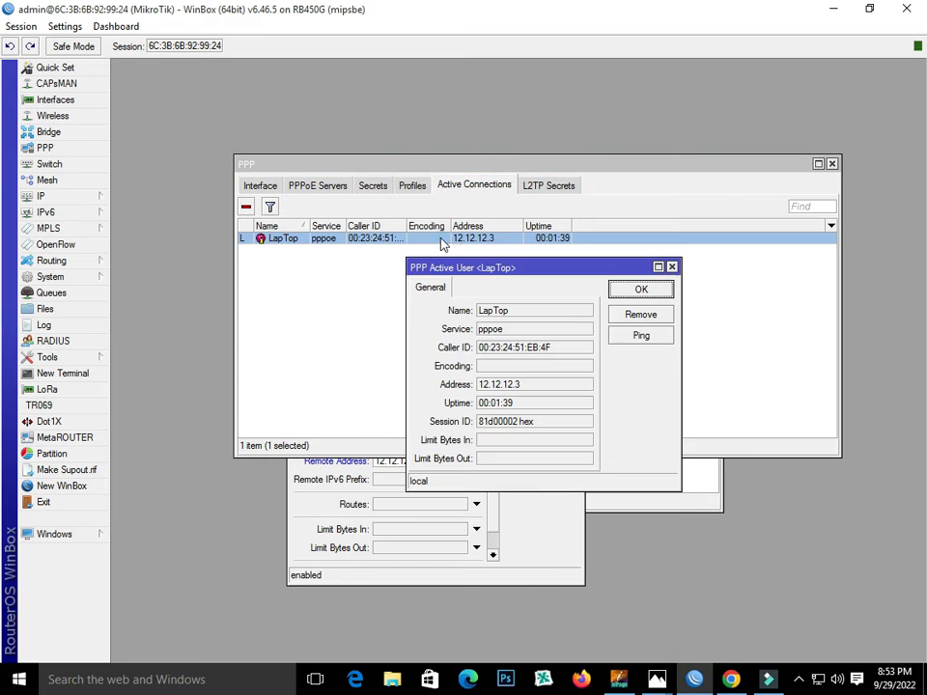
pyautogui.click(542, 548)
pyautogui.click(431, 463)
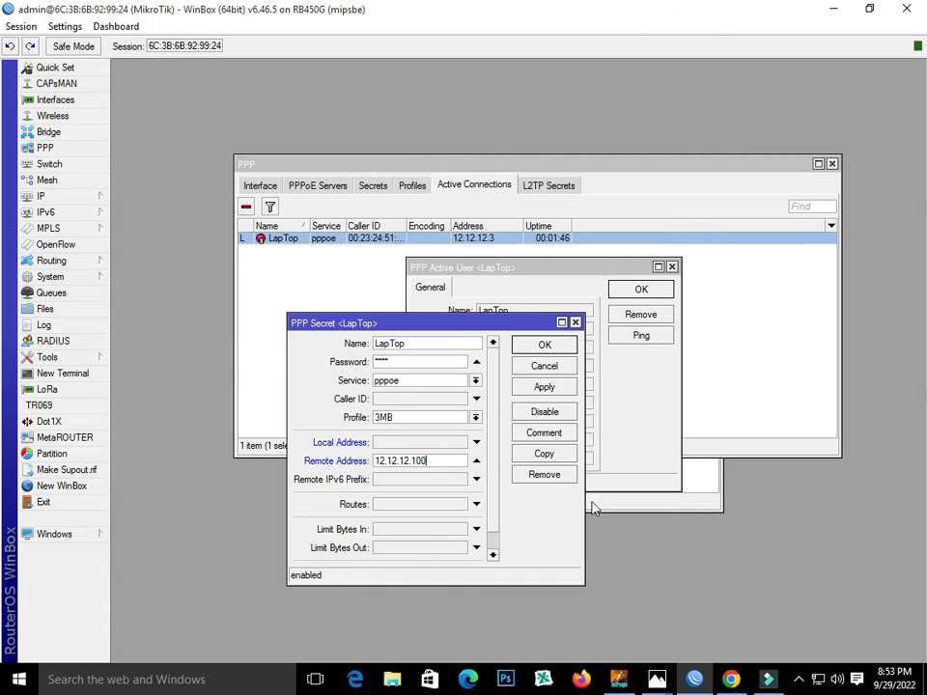
pyautogui.click(547, 387)
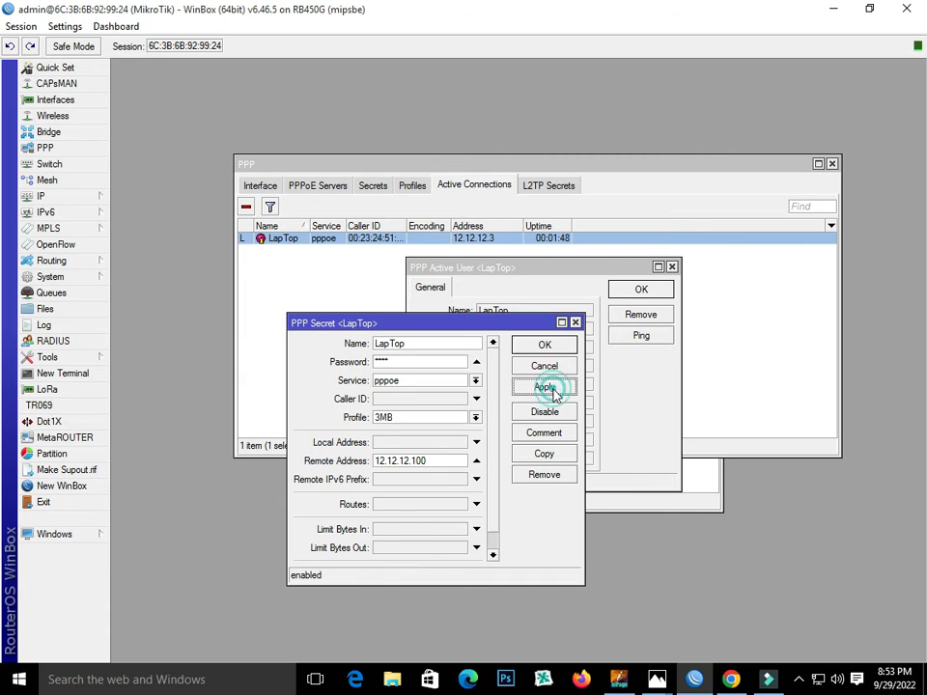
pyautogui.click(546, 348)
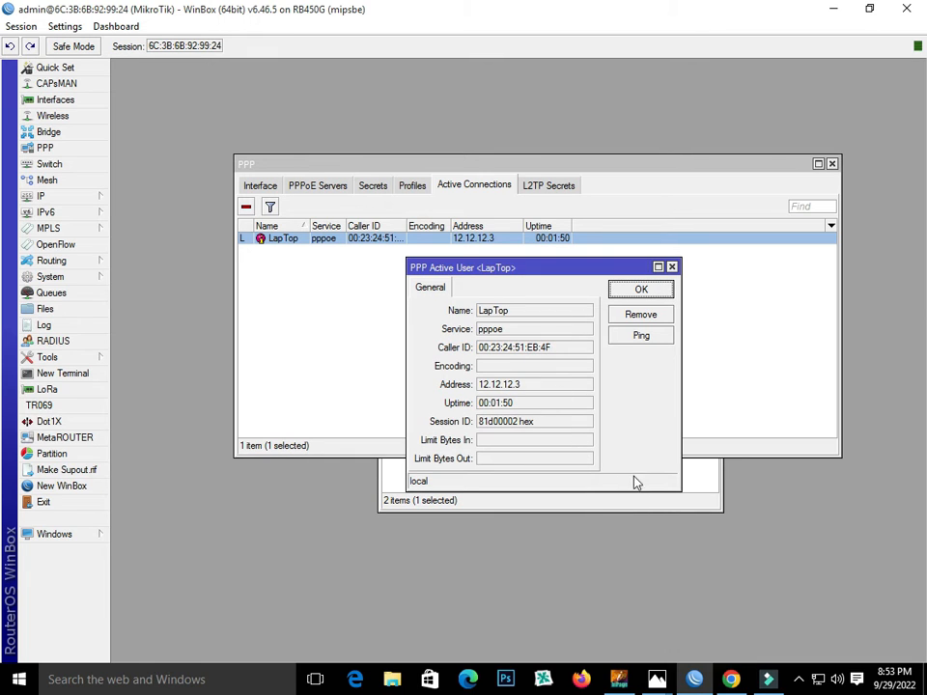
pyautogui.click(819, 679)
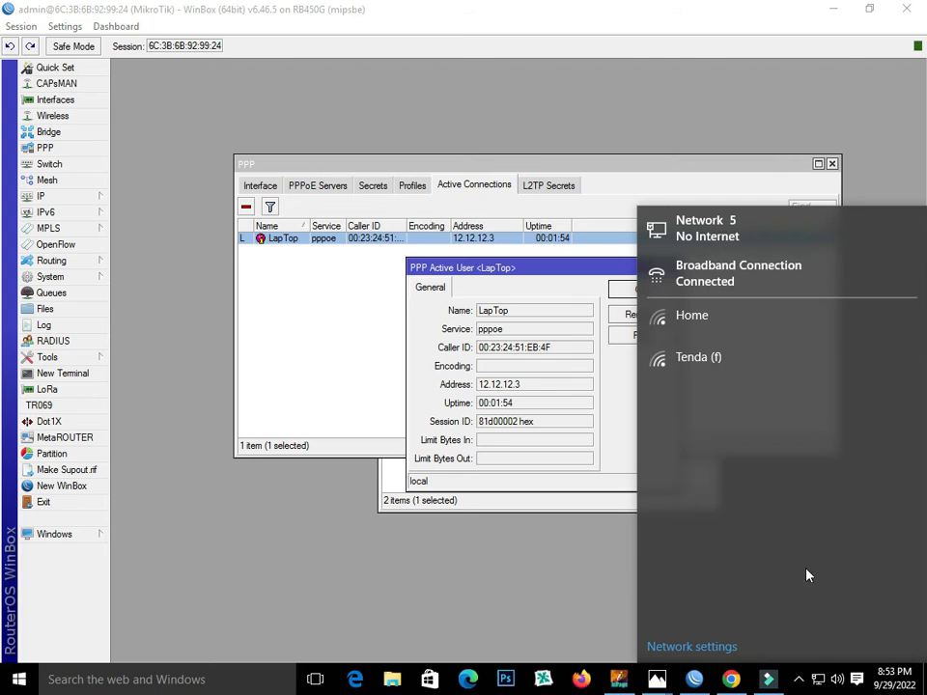
# - Check in Network and Sharing Center that Broadband Connection's IPv4 address is still 12.12.12.3
pyautogui.rightClick(826, 681)
pyautogui.click(807, 672)
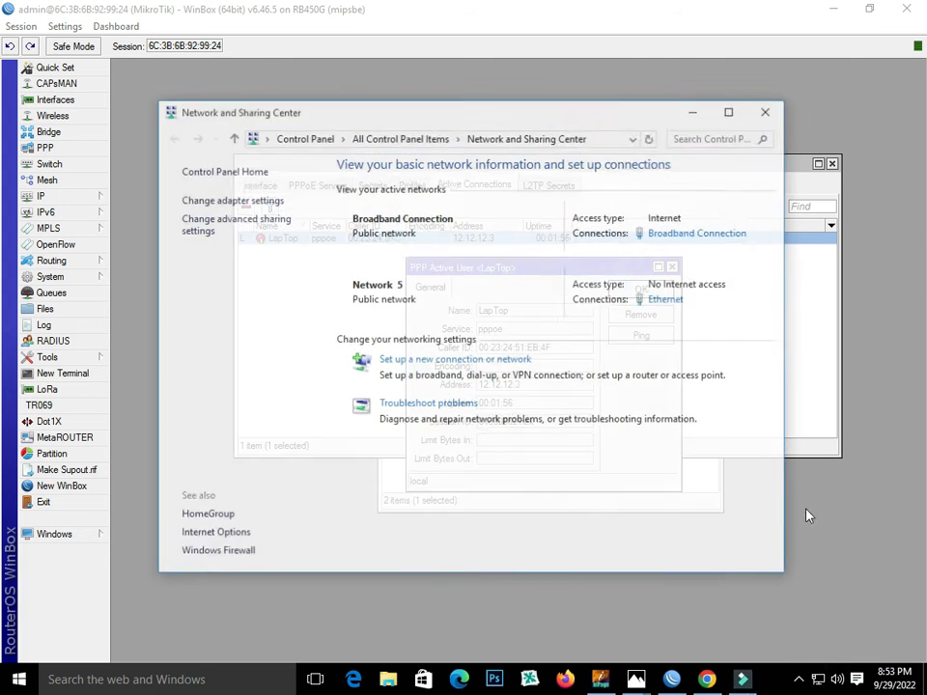
pyautogui.click(681, 233)
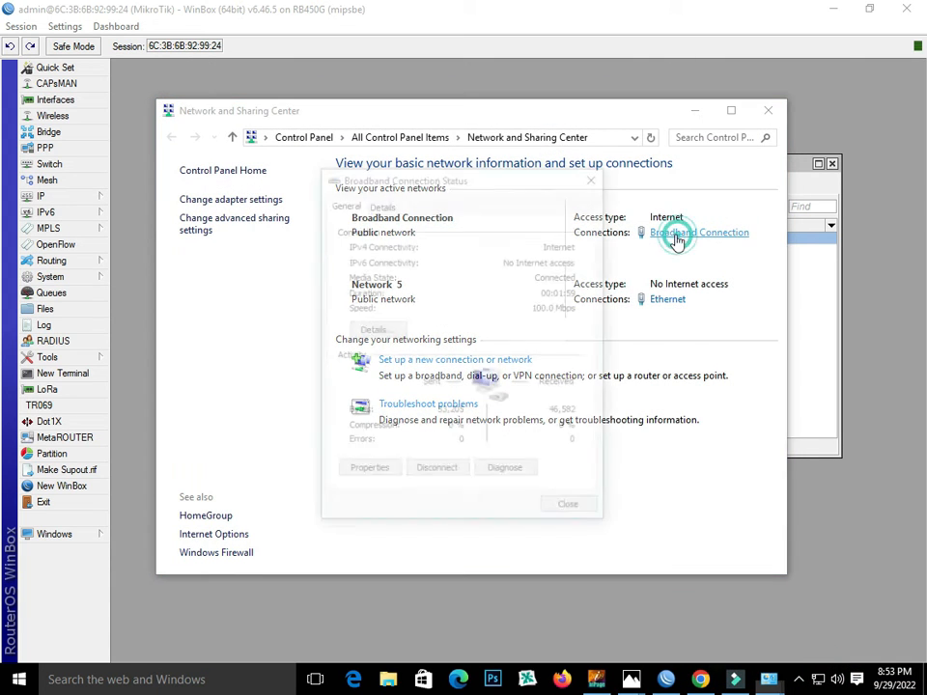
pyautogui.click(376, 329)
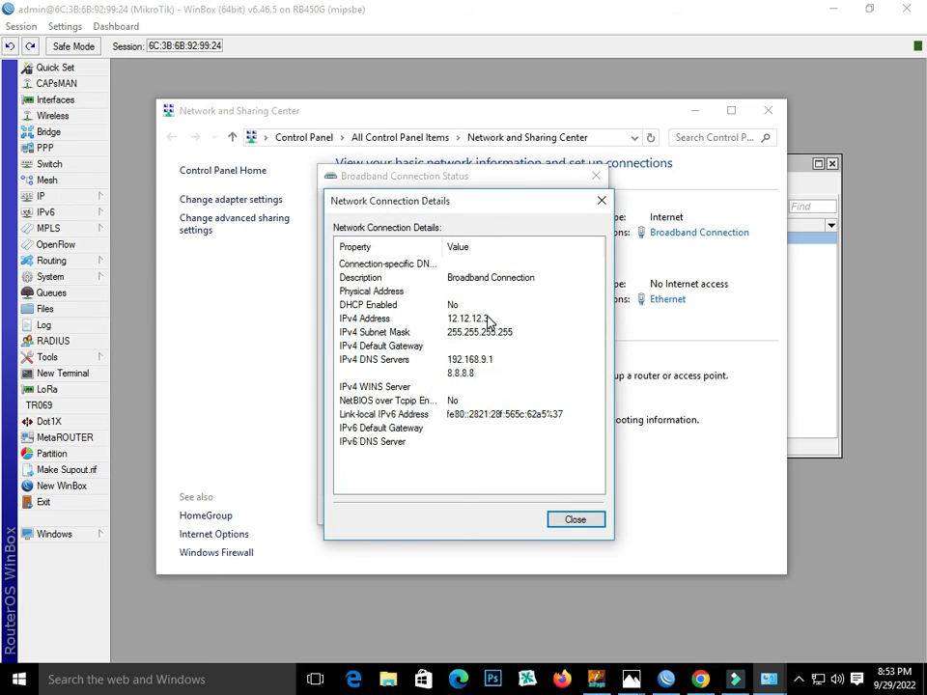
pyautogui.click(422, 320)
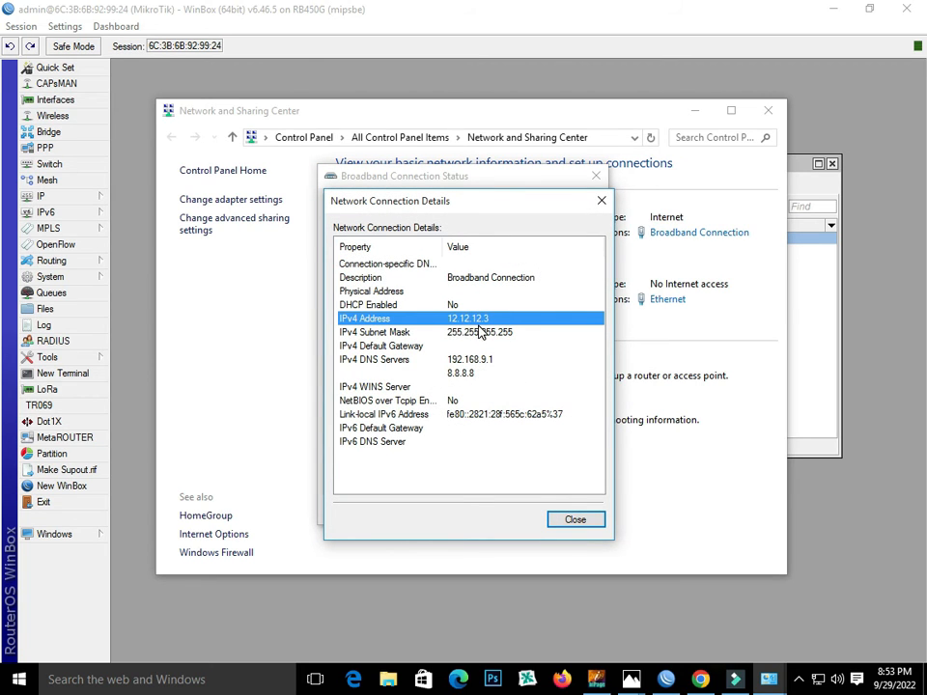
pyautogui.click(577, 519)
pyautogui.click(597, 179)
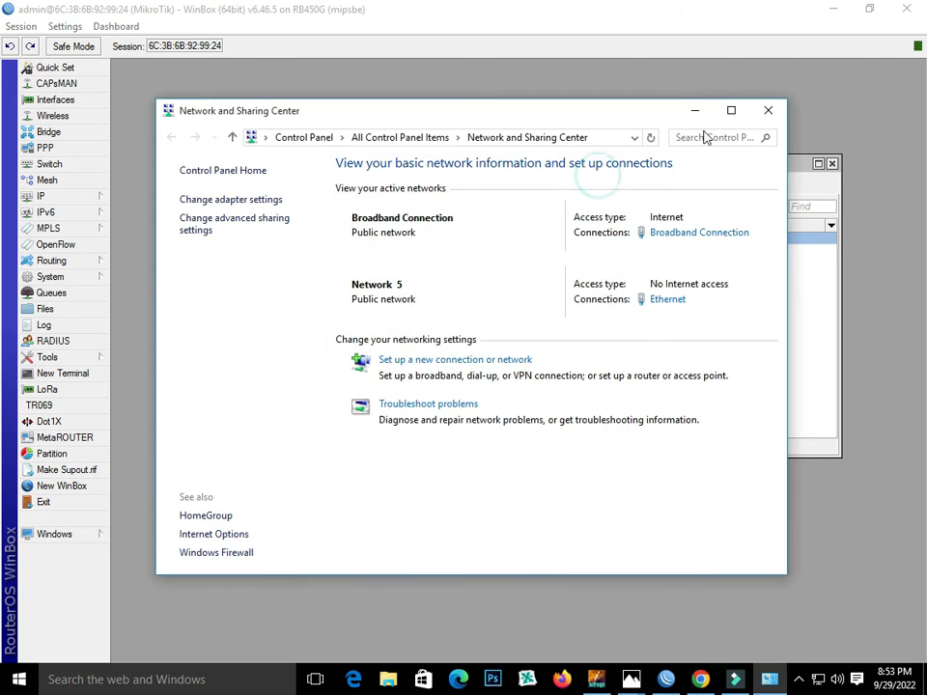
pyautogui.click(769, 111)
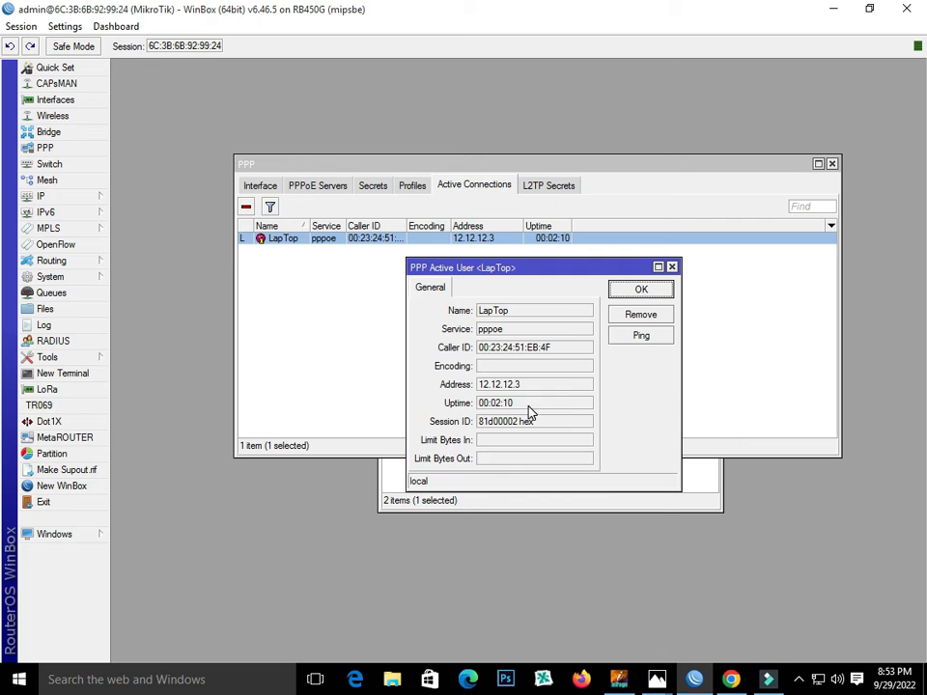
# - Close the LapTop session details and IP pool list, returning to PPP secrets
pyautogui.click(672, 266)
pyautogui.click(599, 483)
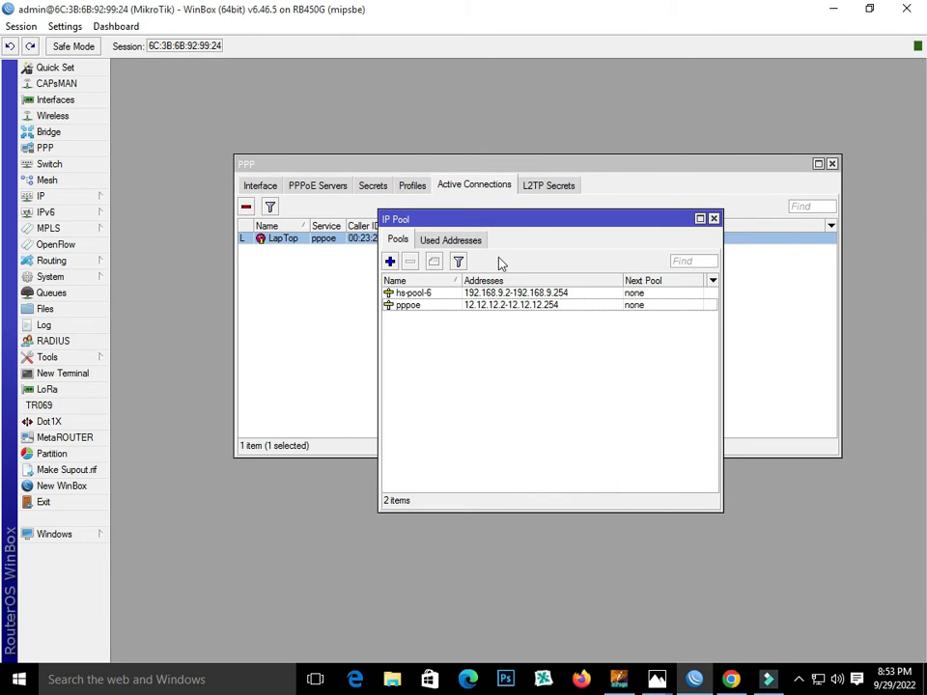
pyautogui.click(713, 218)
pyautogui.click(371, 185)
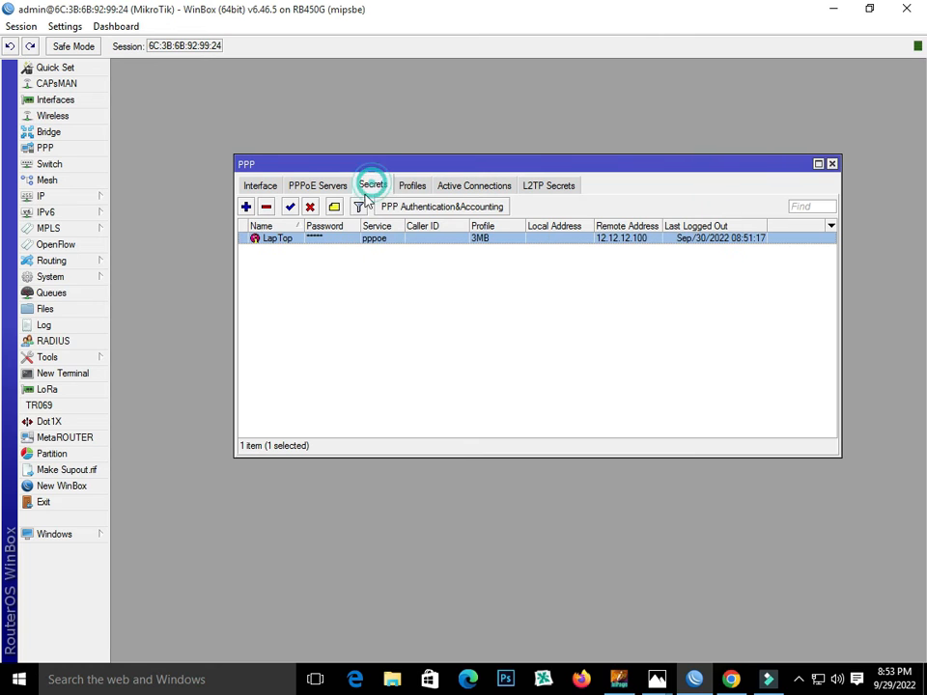
pyautogui.doubleClick(353, 239)
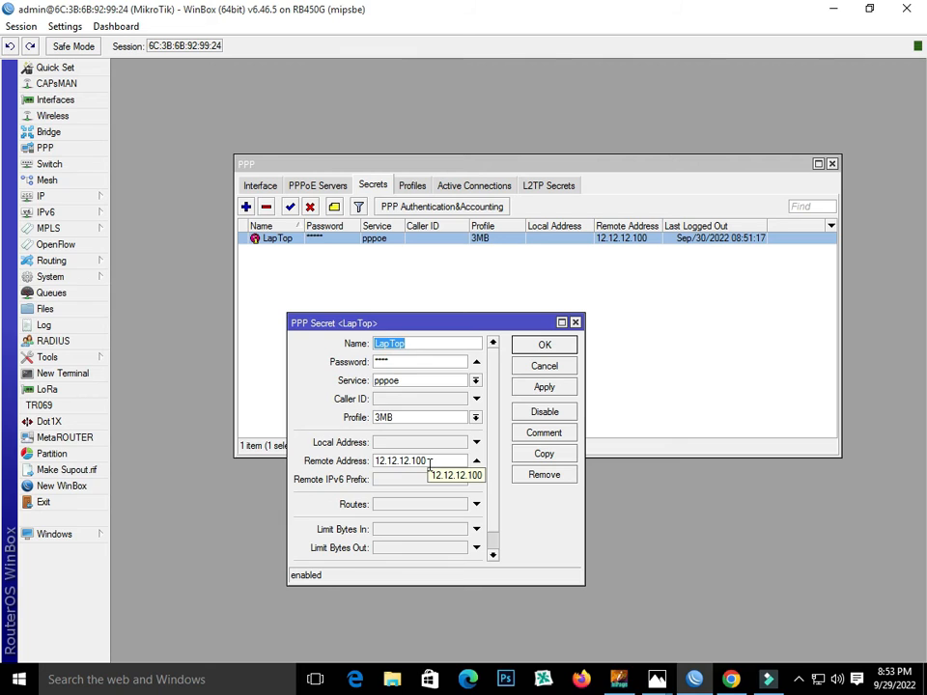
pyautogui.moveTo(430, 464); pyautogui.dragTo(376, 464)
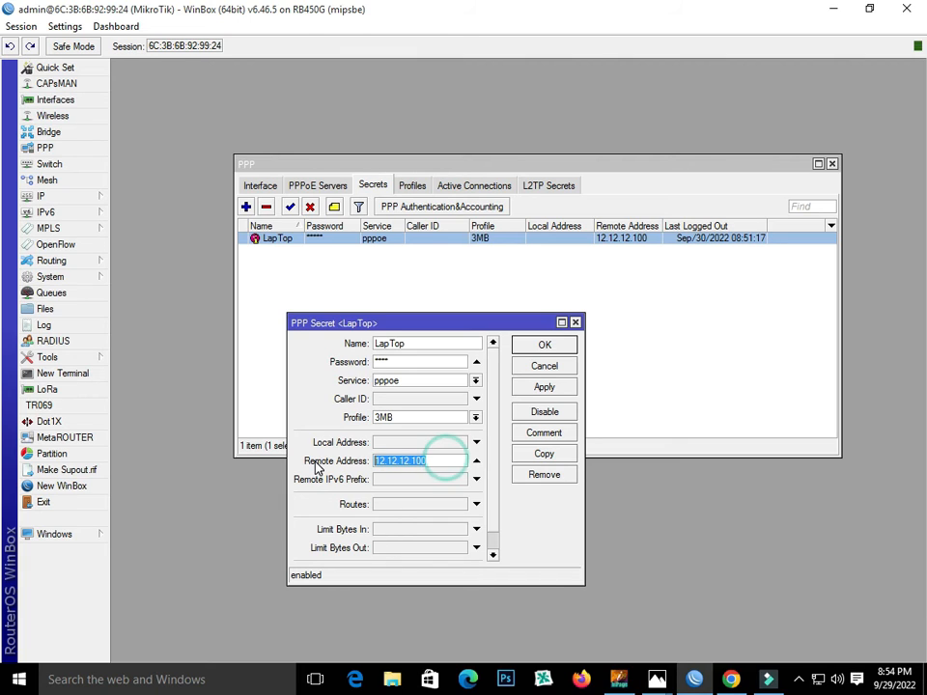
pyautogui.click(525, 385)
pyautogui.click(523, 346)
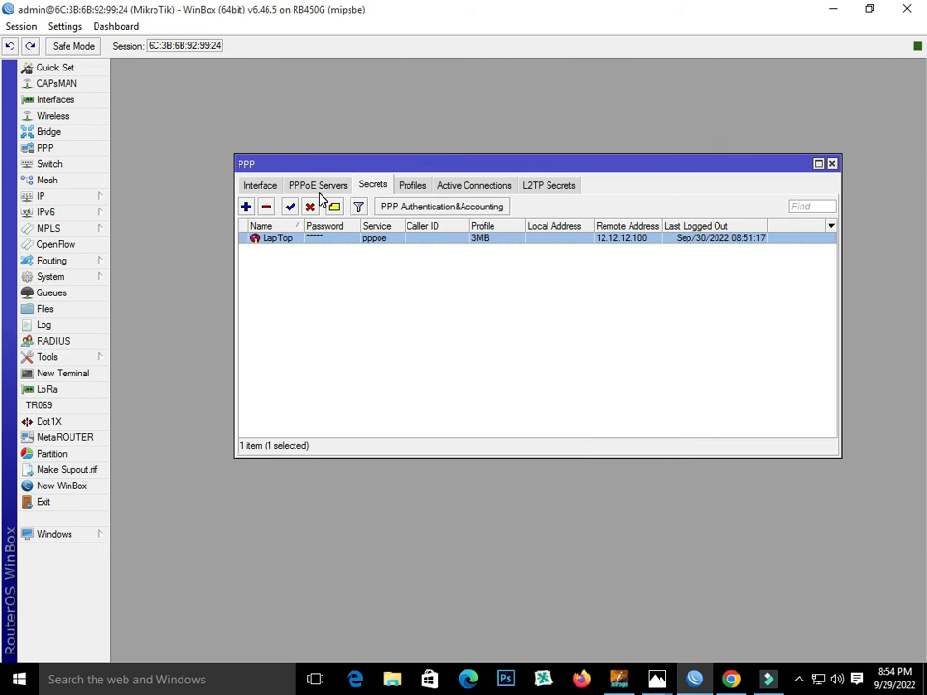
pyautogui.doubleClick(321, 243)
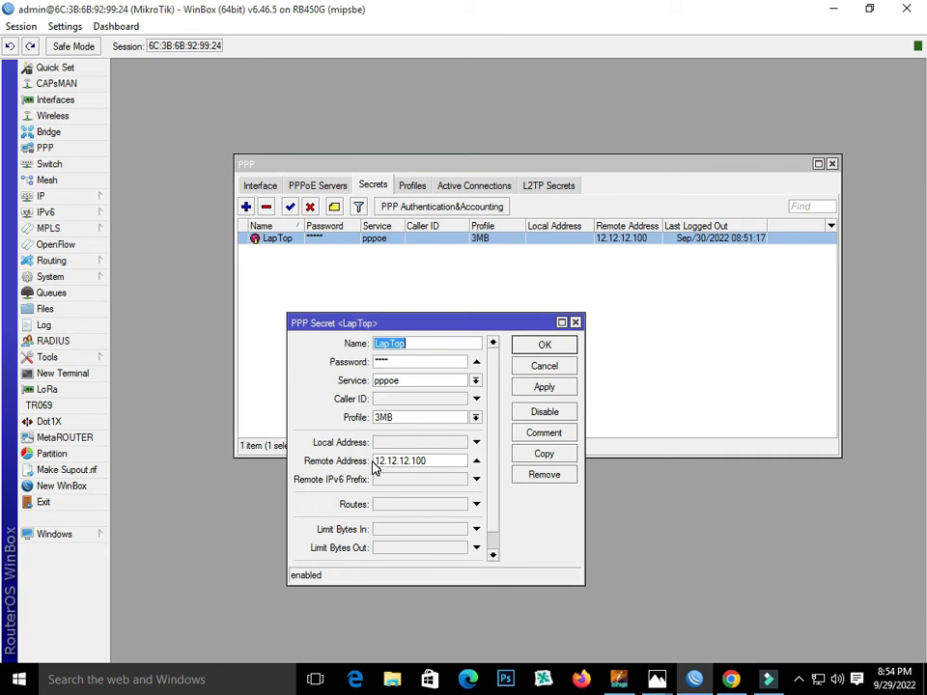
pyautogui.moveTo(375, 461); pyautogui.dragTo(404, 461)
pyautogui.click(431, 462)
pyautogui.click(545, 388)
pyautogui.click(548, 346)
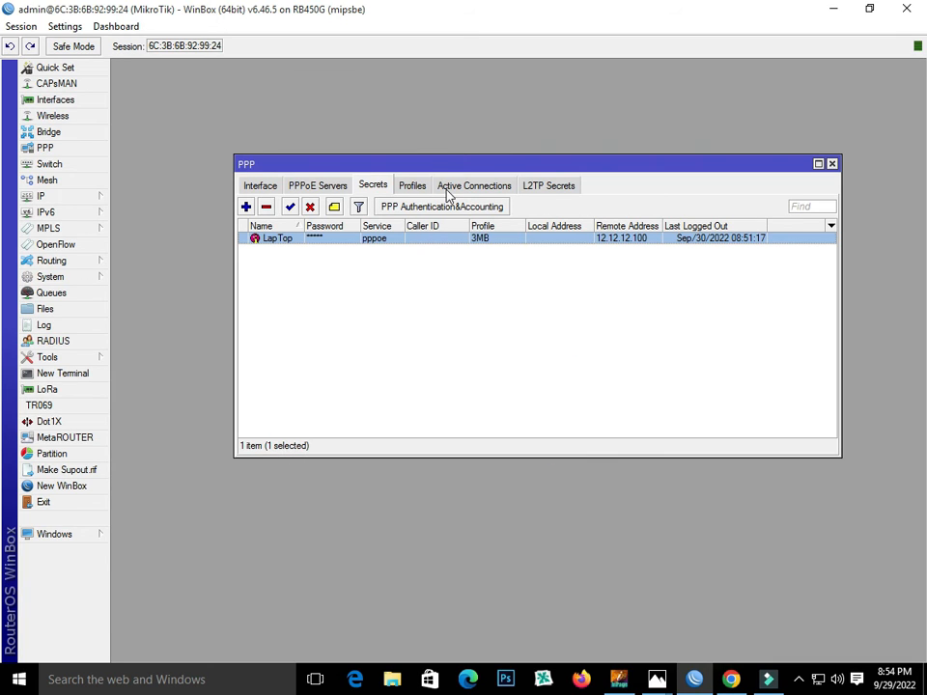
# - Disconnect the LapTop active session in WinBox and open the Windows dial-up settings
pyautogui.click(478, 189)
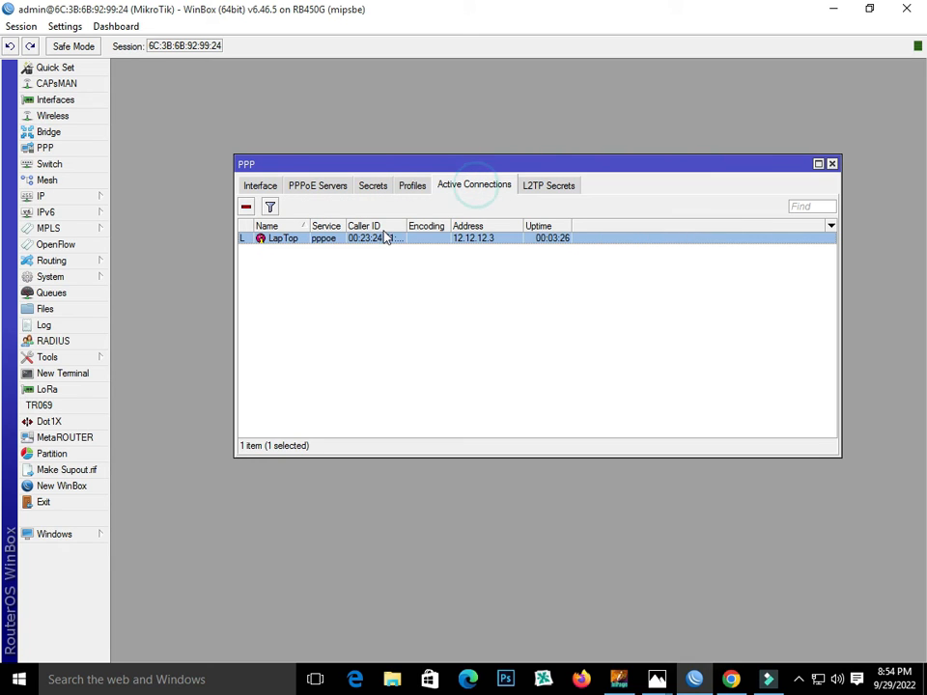
pyautogui.click(247, 208)
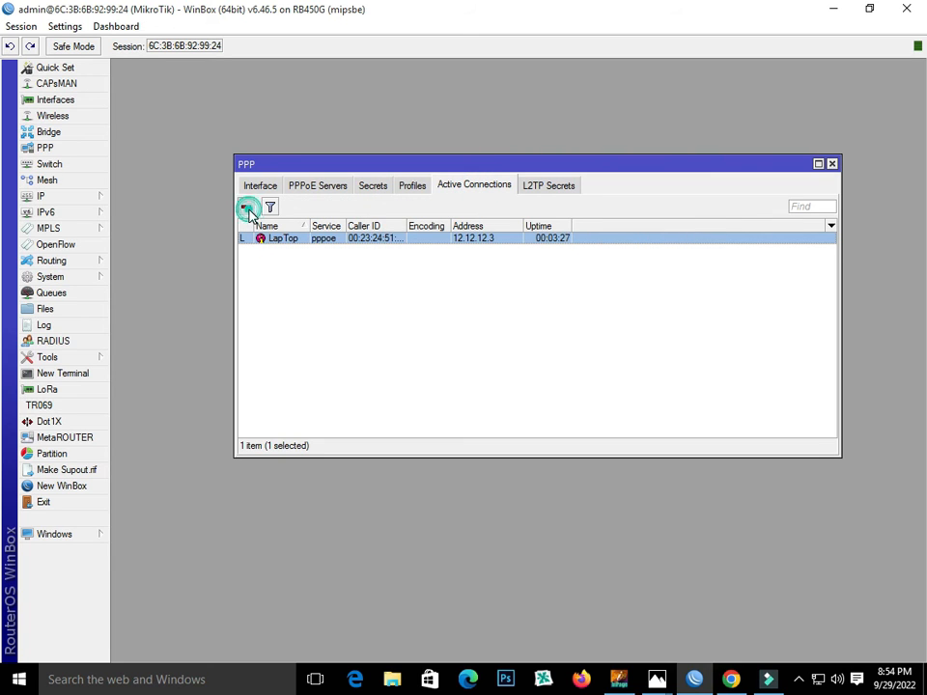
pyautogui.click(818, 679)
pyautogui.click(724, 284)
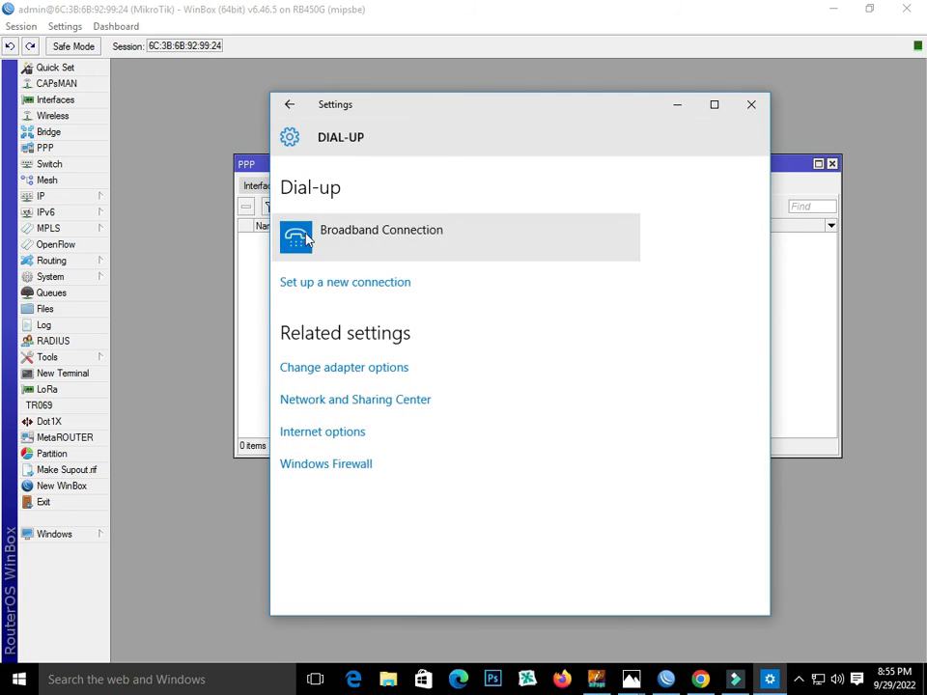
# - Redial Broadband Connection with the LapTop user name and password, then close Settings
pyautogui.click(309, 234)
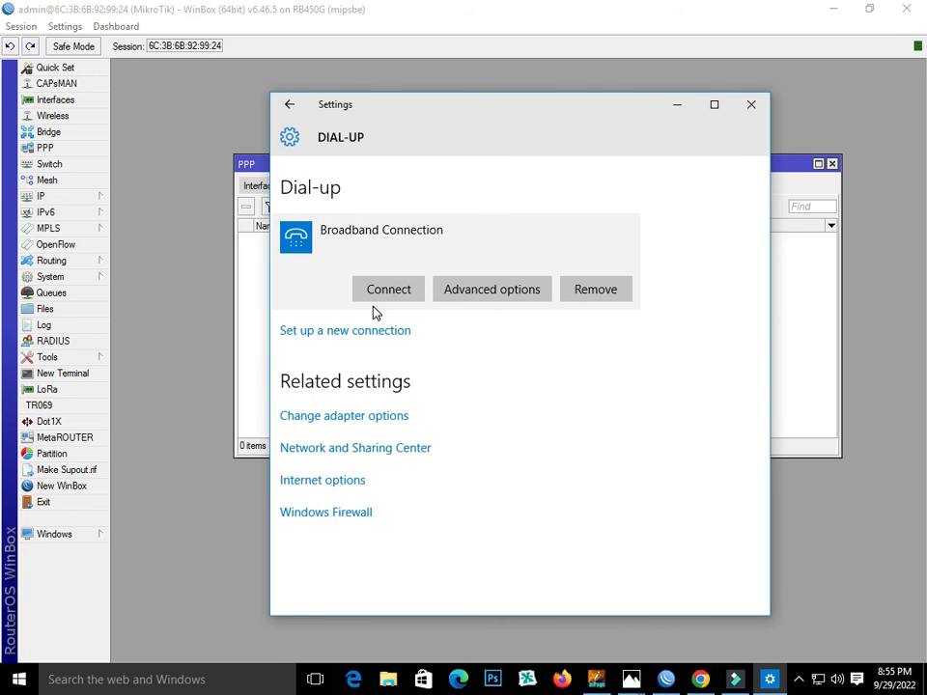
pyautogui.click(377, 292)
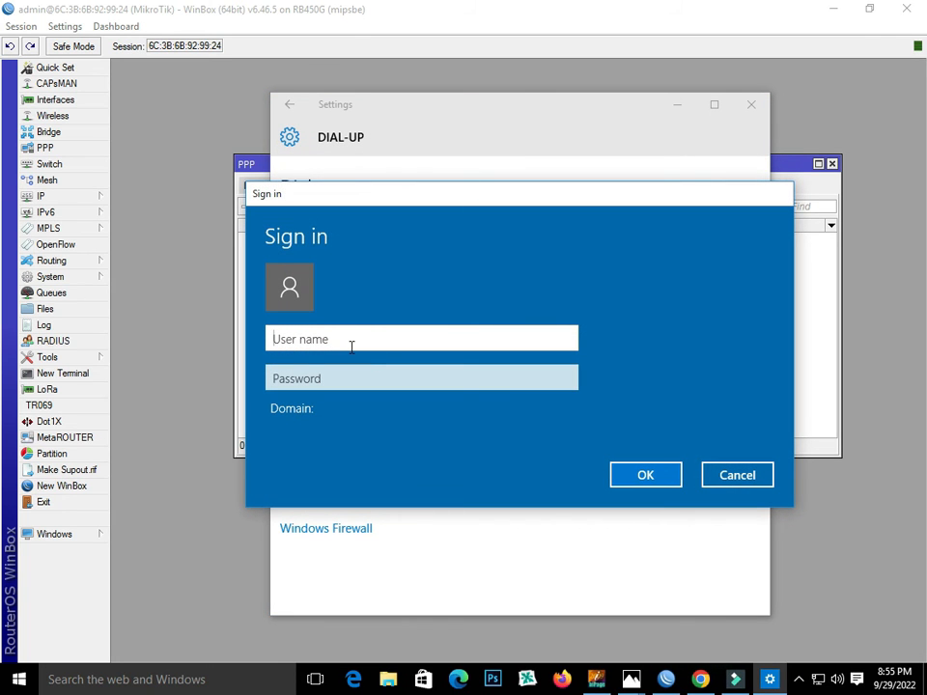
pyautogui.write('LapTop')
pyautogui.click(317, 377)
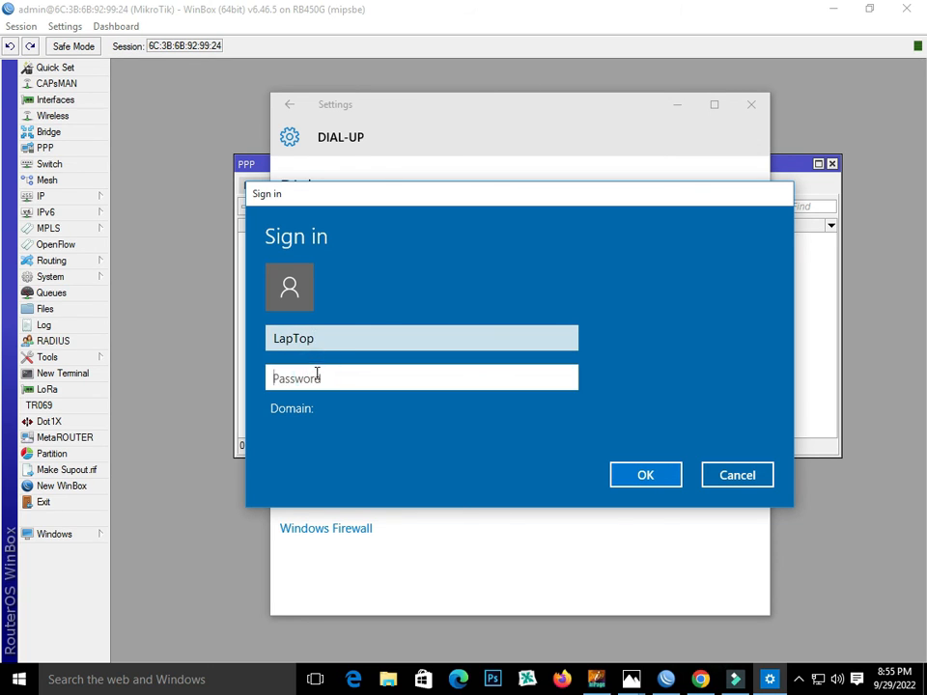
pyautogui.write('1234')
pyautogui.click(655, 477)
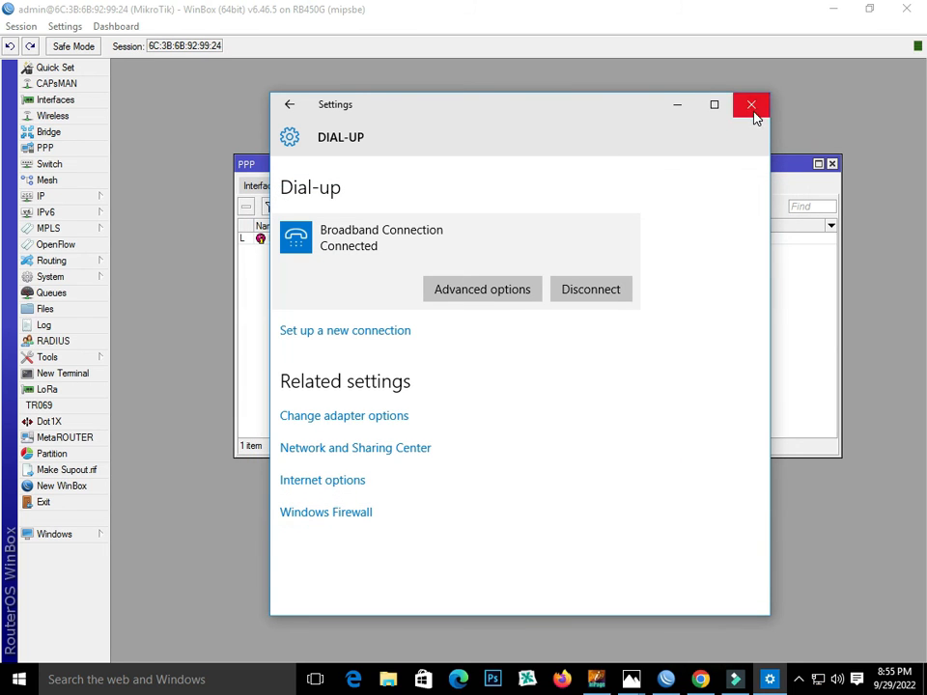
pyautogui.click(752, 108)
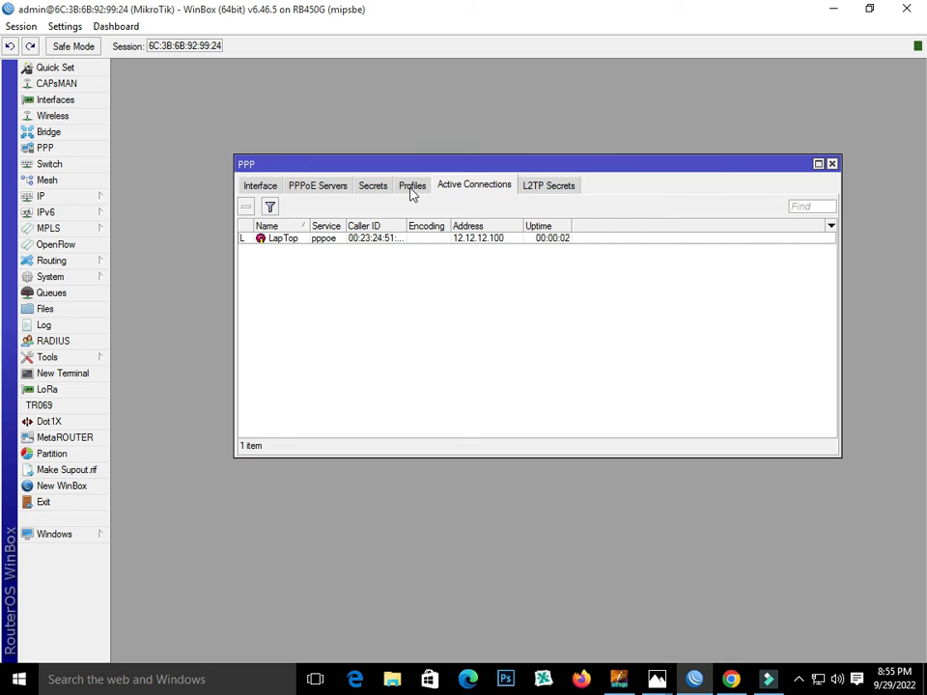
# - Confirm LapTop's active address and the secret's remote address both read 12.12.12.100
pyautogui.doubleClick(445, 239)
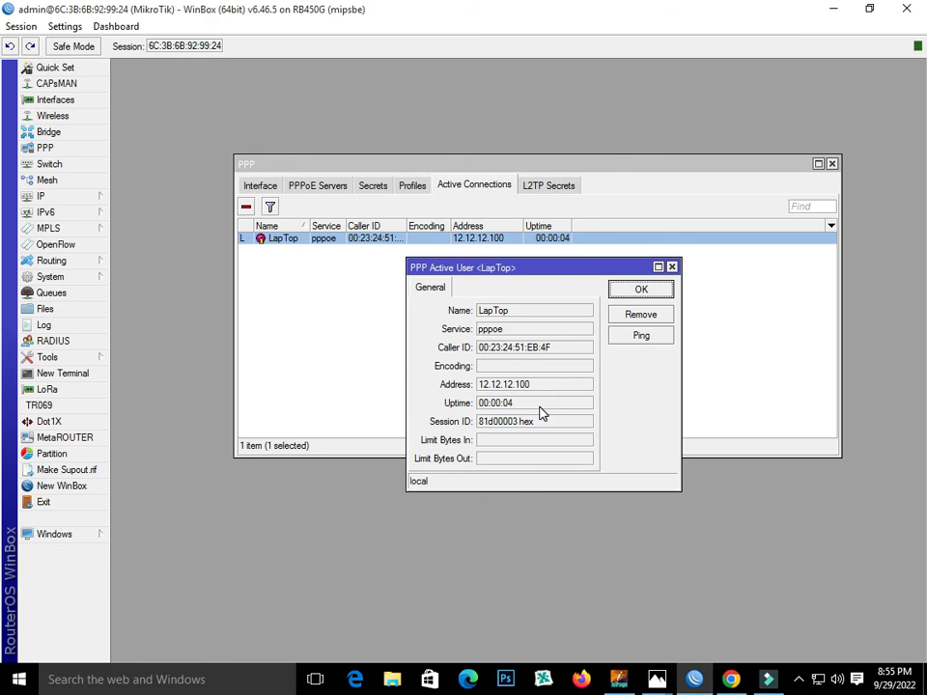
pyautogui.moveTo(553, 386); pyautogui.dragTo(478, 388)
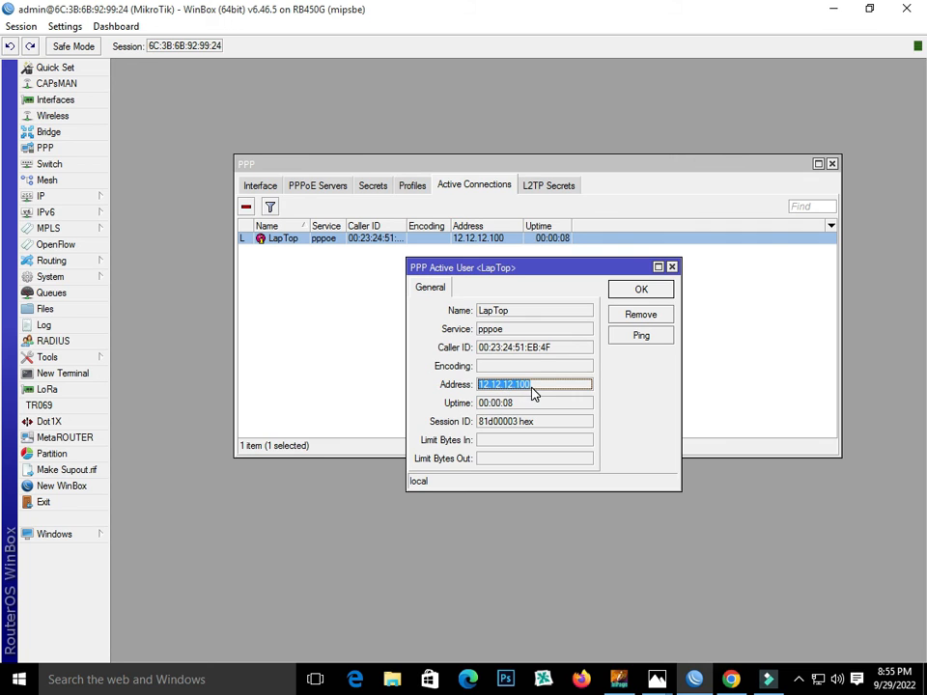
pyautogui.click(374, 187)
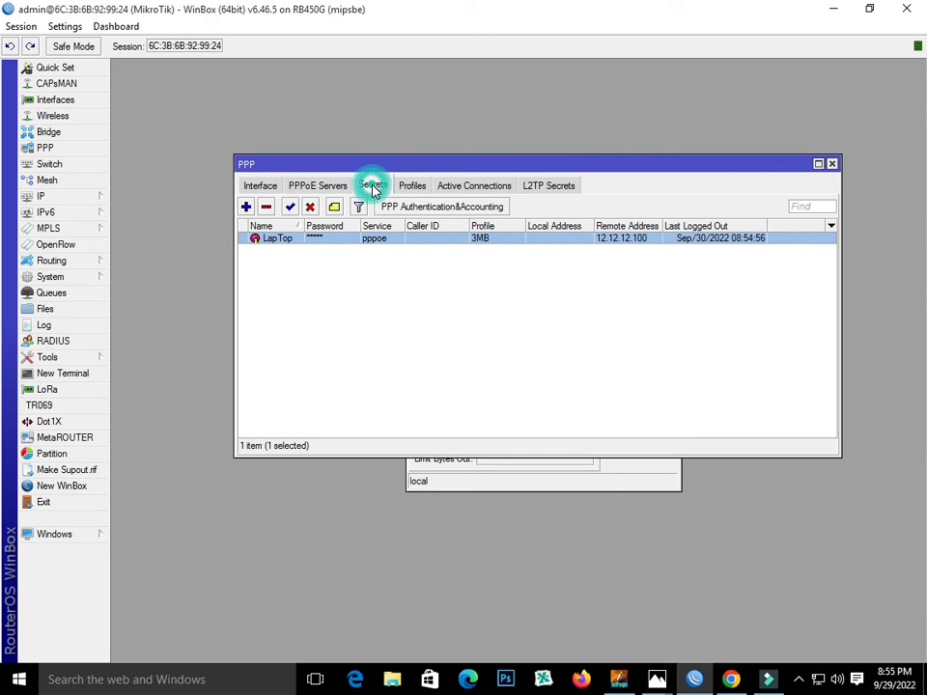
pyautogui.doubleClick(367, 245)
pyautogui.doubleClick(436, 461)
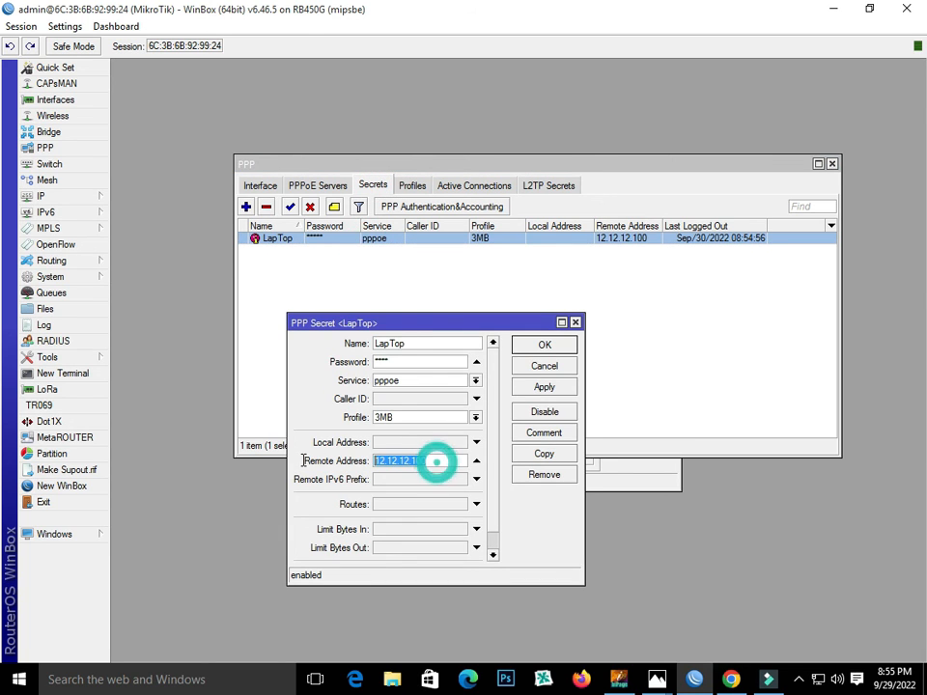
pyautogui.click(446, 186)
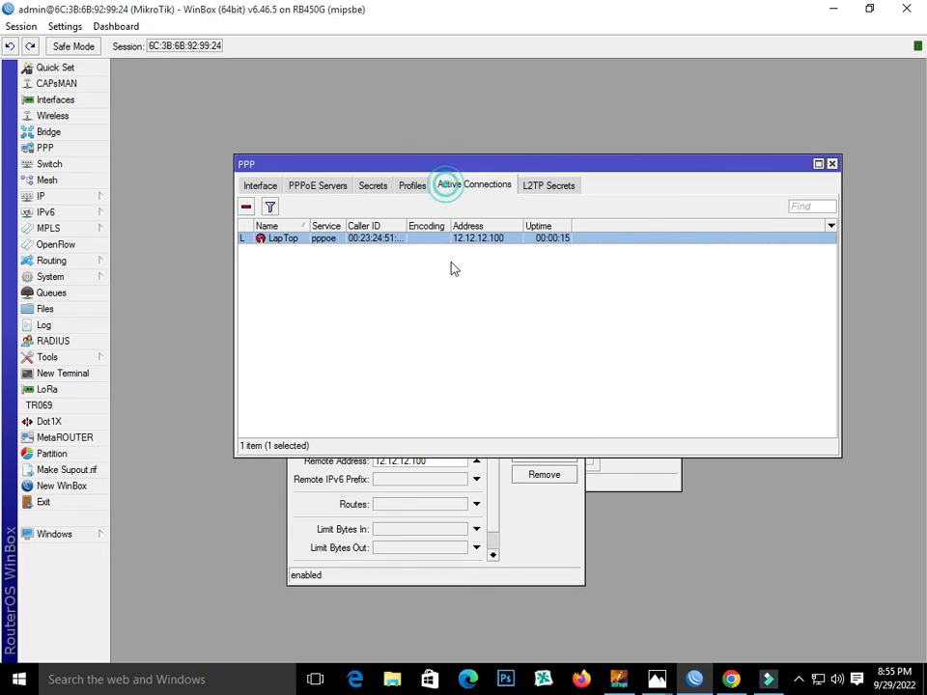
pyautogui.rightClick(817, 680)
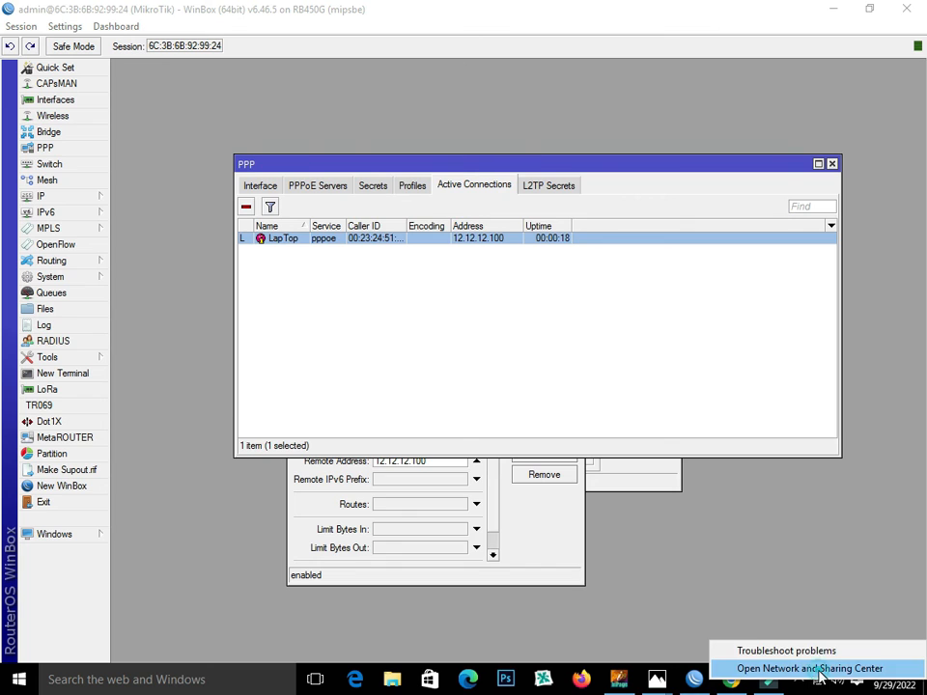
pyautogui.click(802, 667)
pyautogui.click(678, 233)
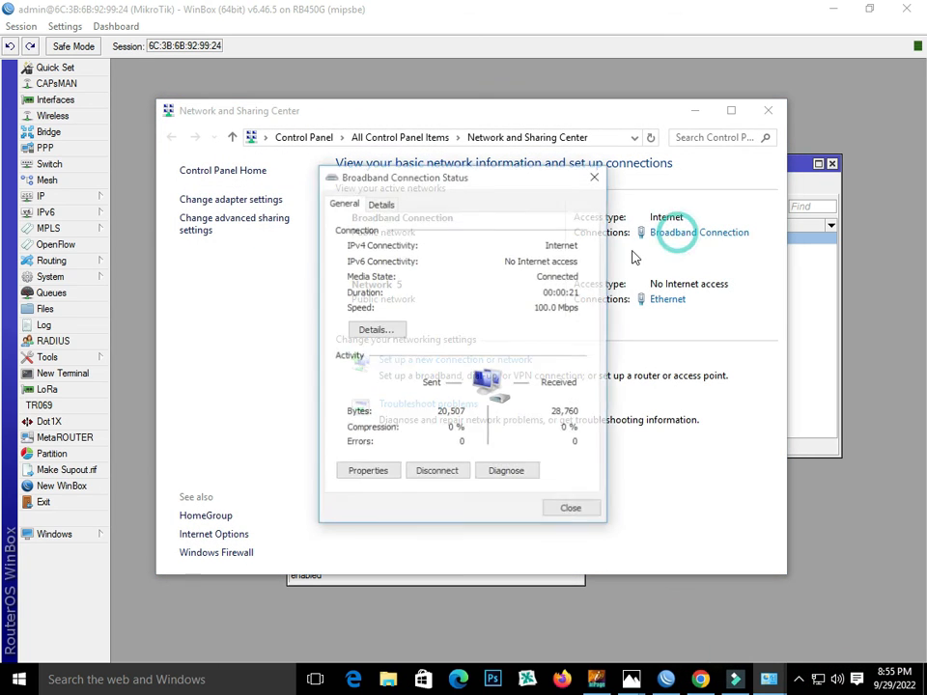
pyautogui.click(377, 331)
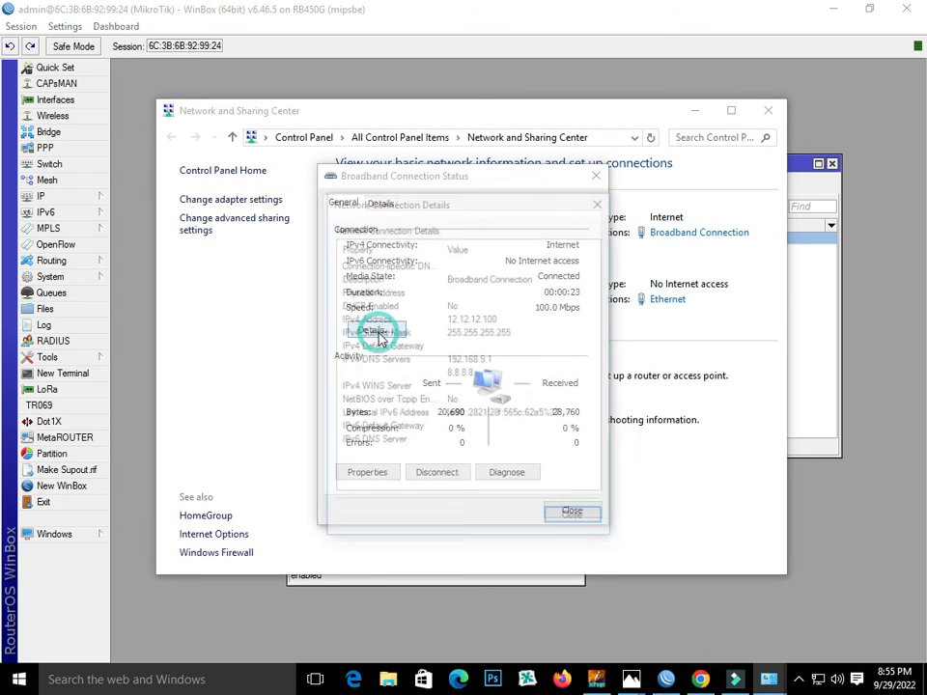
pyautogui.click(481, 318)
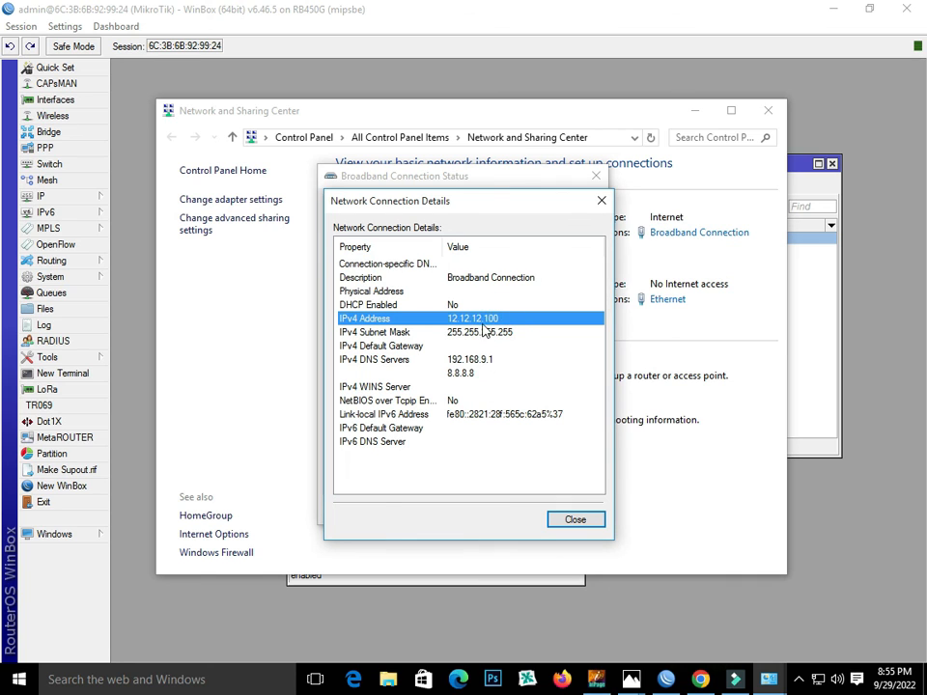
pyautogui.click(591, 517)
pyautogui.click(596, 178)
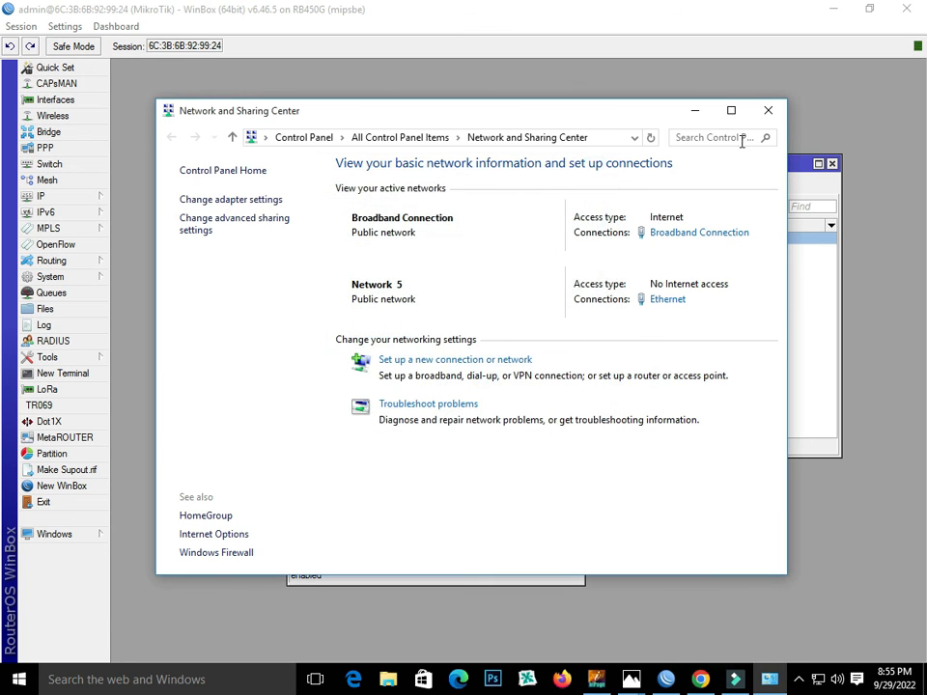
pyautogui.click(769, 111)
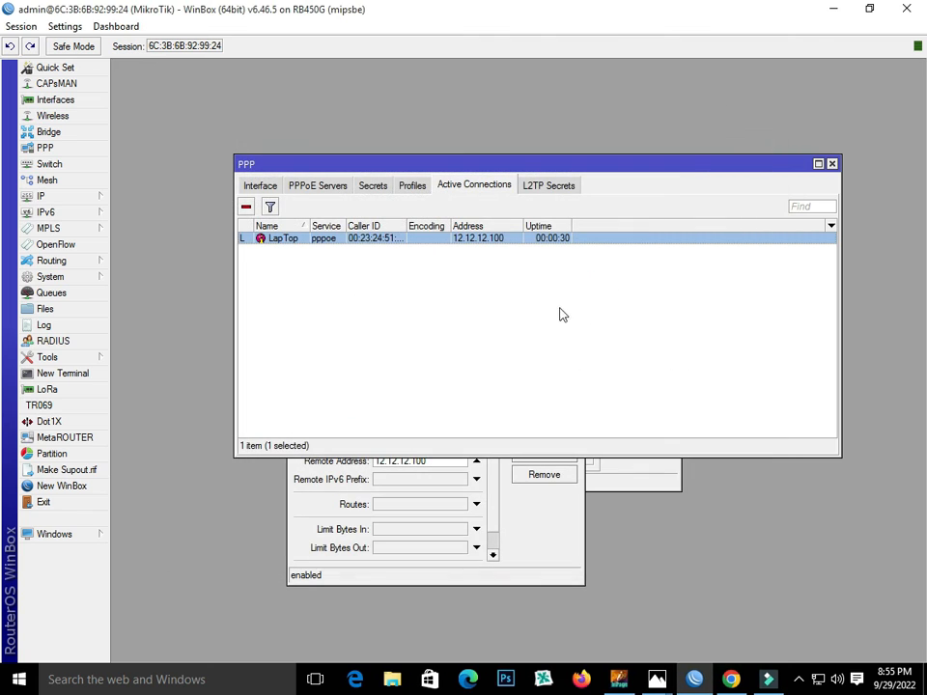
# - Verify the LapTop active connection shows address 12.12.12.100, close it, and move the PPP window aside
pyautogui.doubleClick(285, 242)
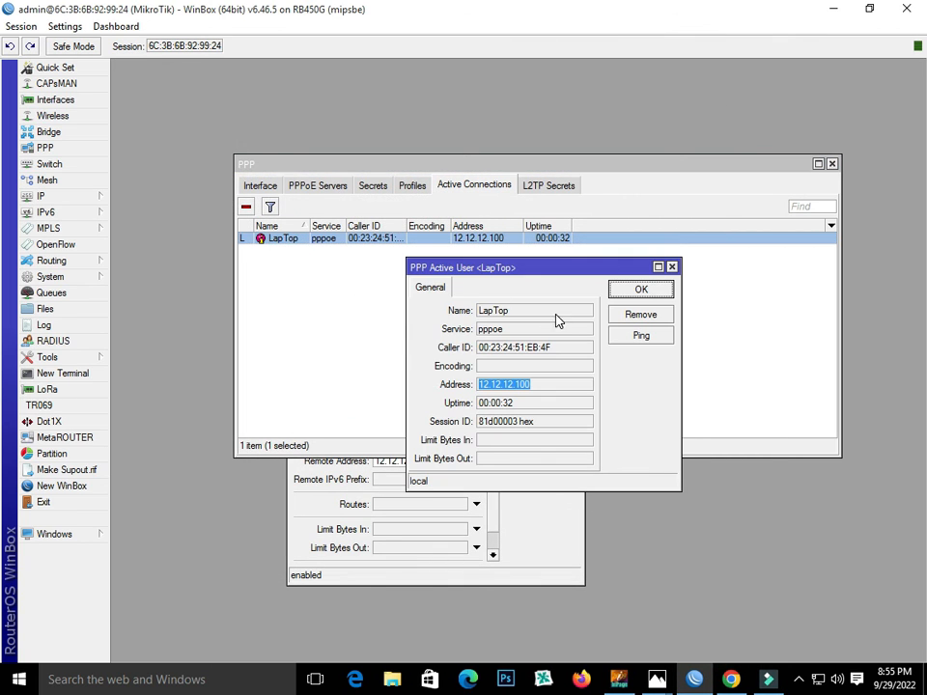
pyautogui.moveTo(538, 312); pyautogui.dragTo(441, 319)
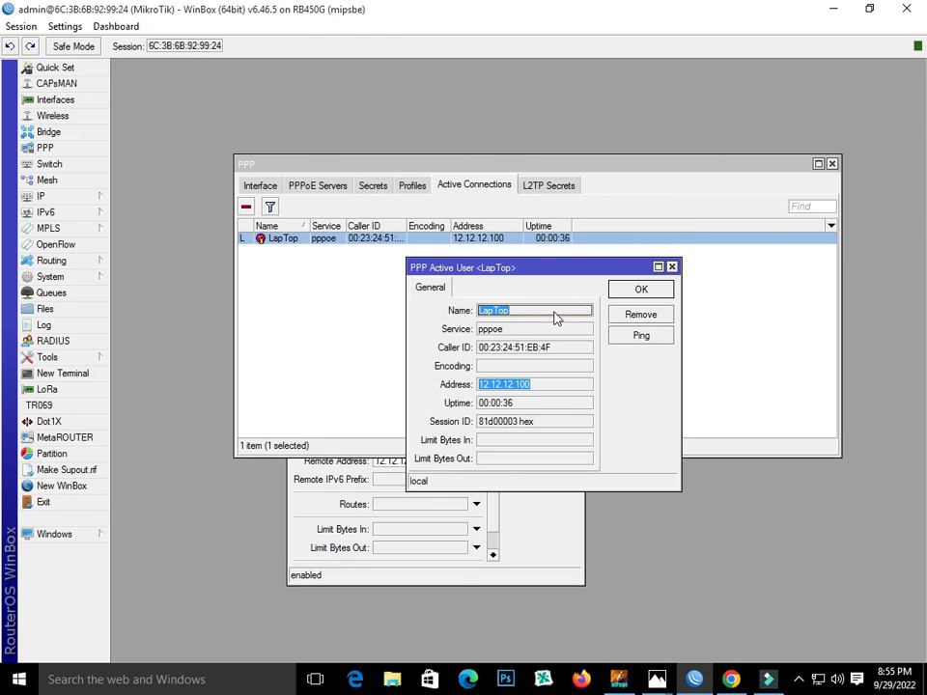
pyautogui.doubleClick(539, 385)
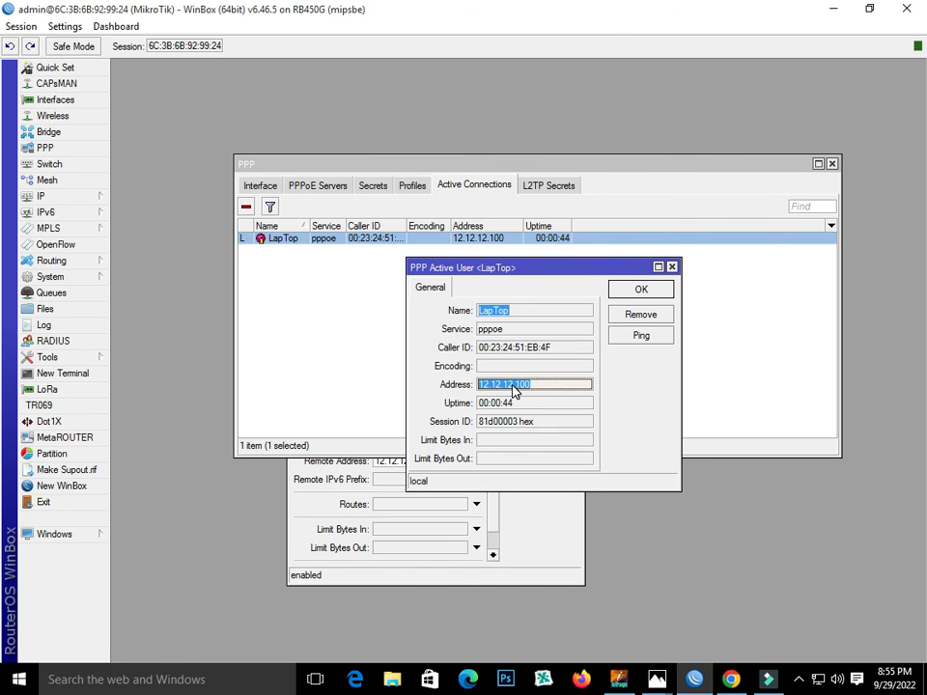
pyautogui.click(640, 288)
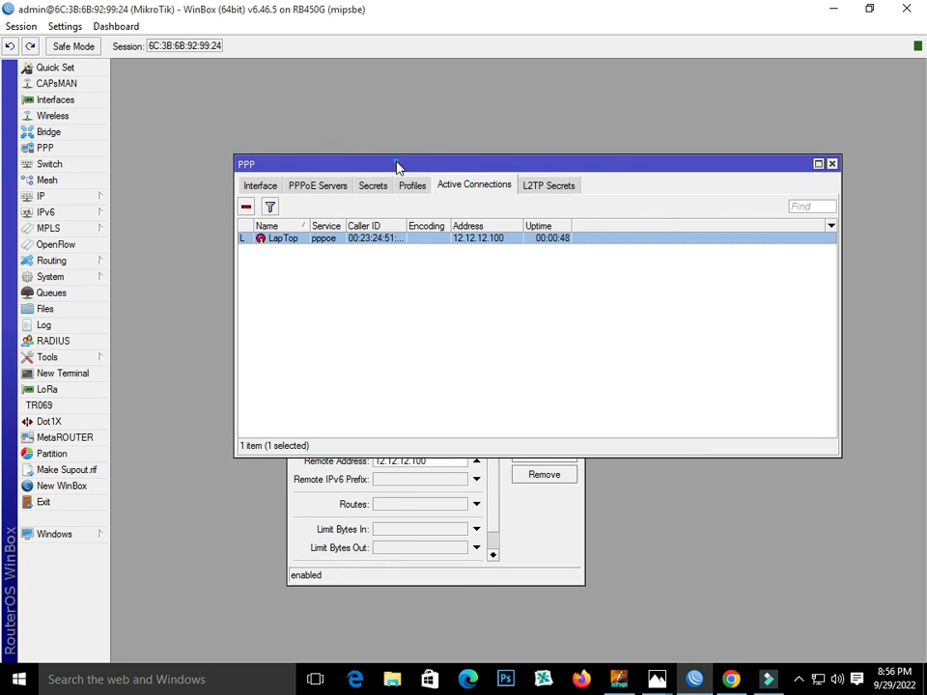
pyautogui.moveTo(400, 163); pyautogui.dragTo(385, 98)
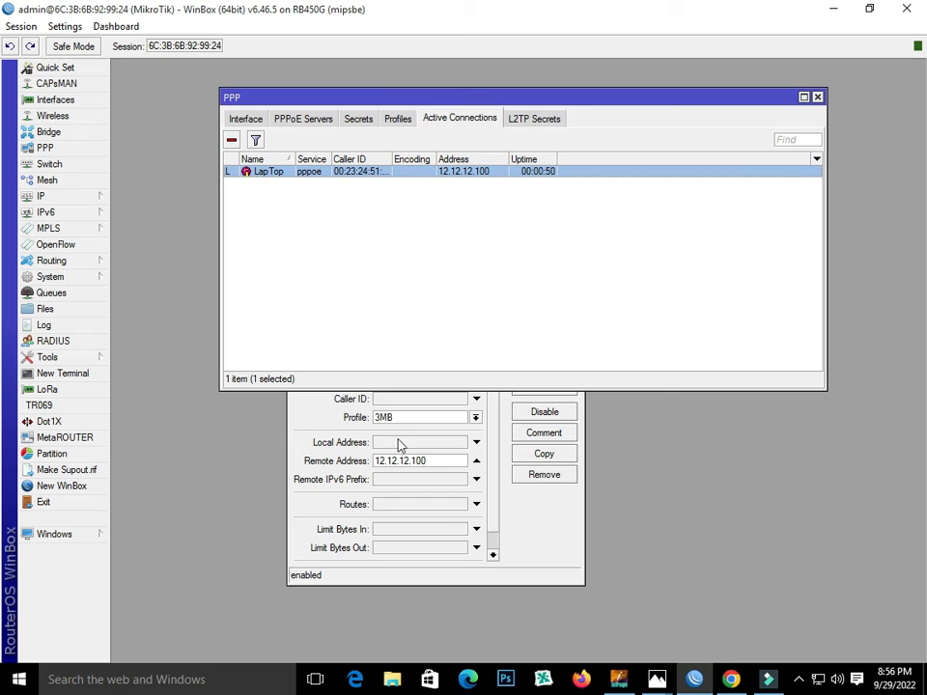
pyautogui.click(503, 531)
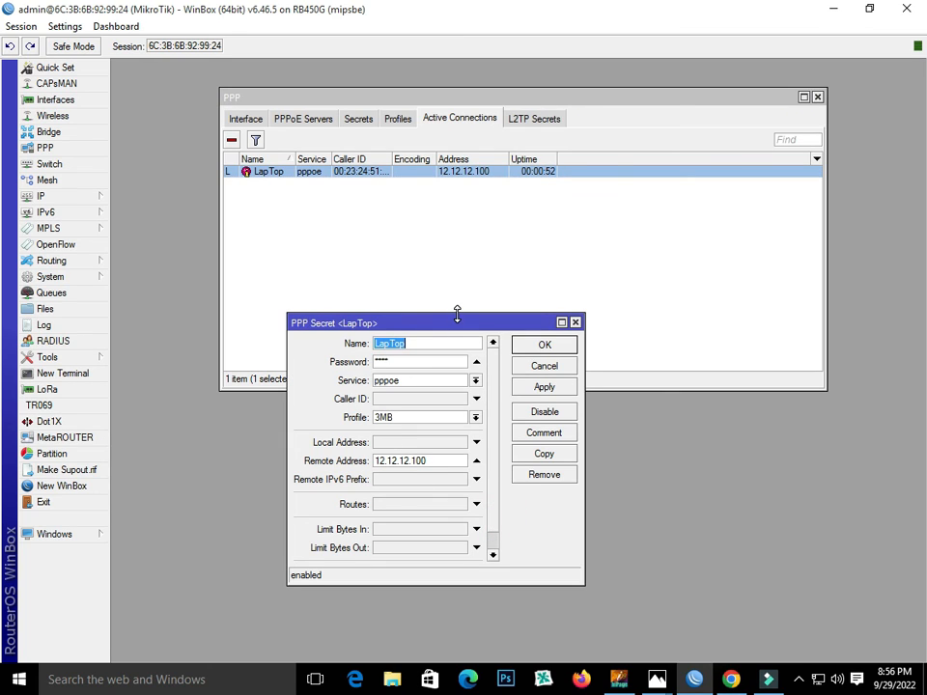